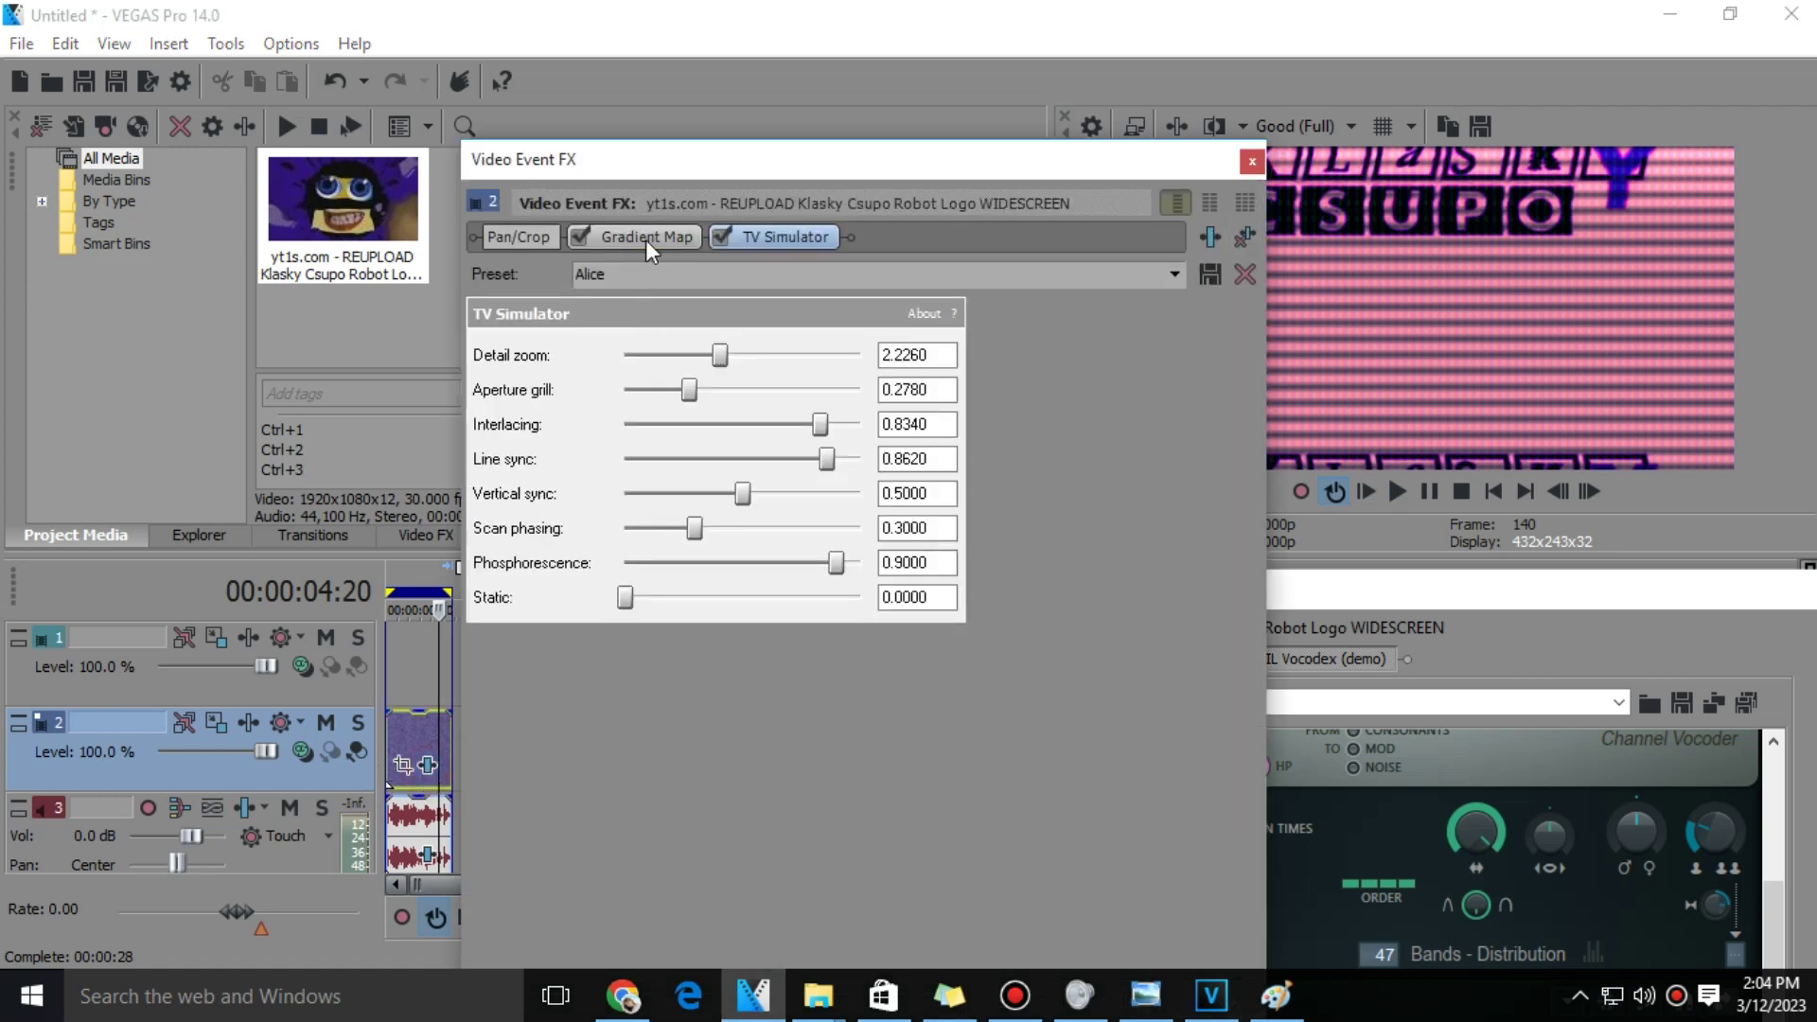
# Review the logo clip's gradient map colour stops, through to the last black stop
pyautogui.click(651, 239)
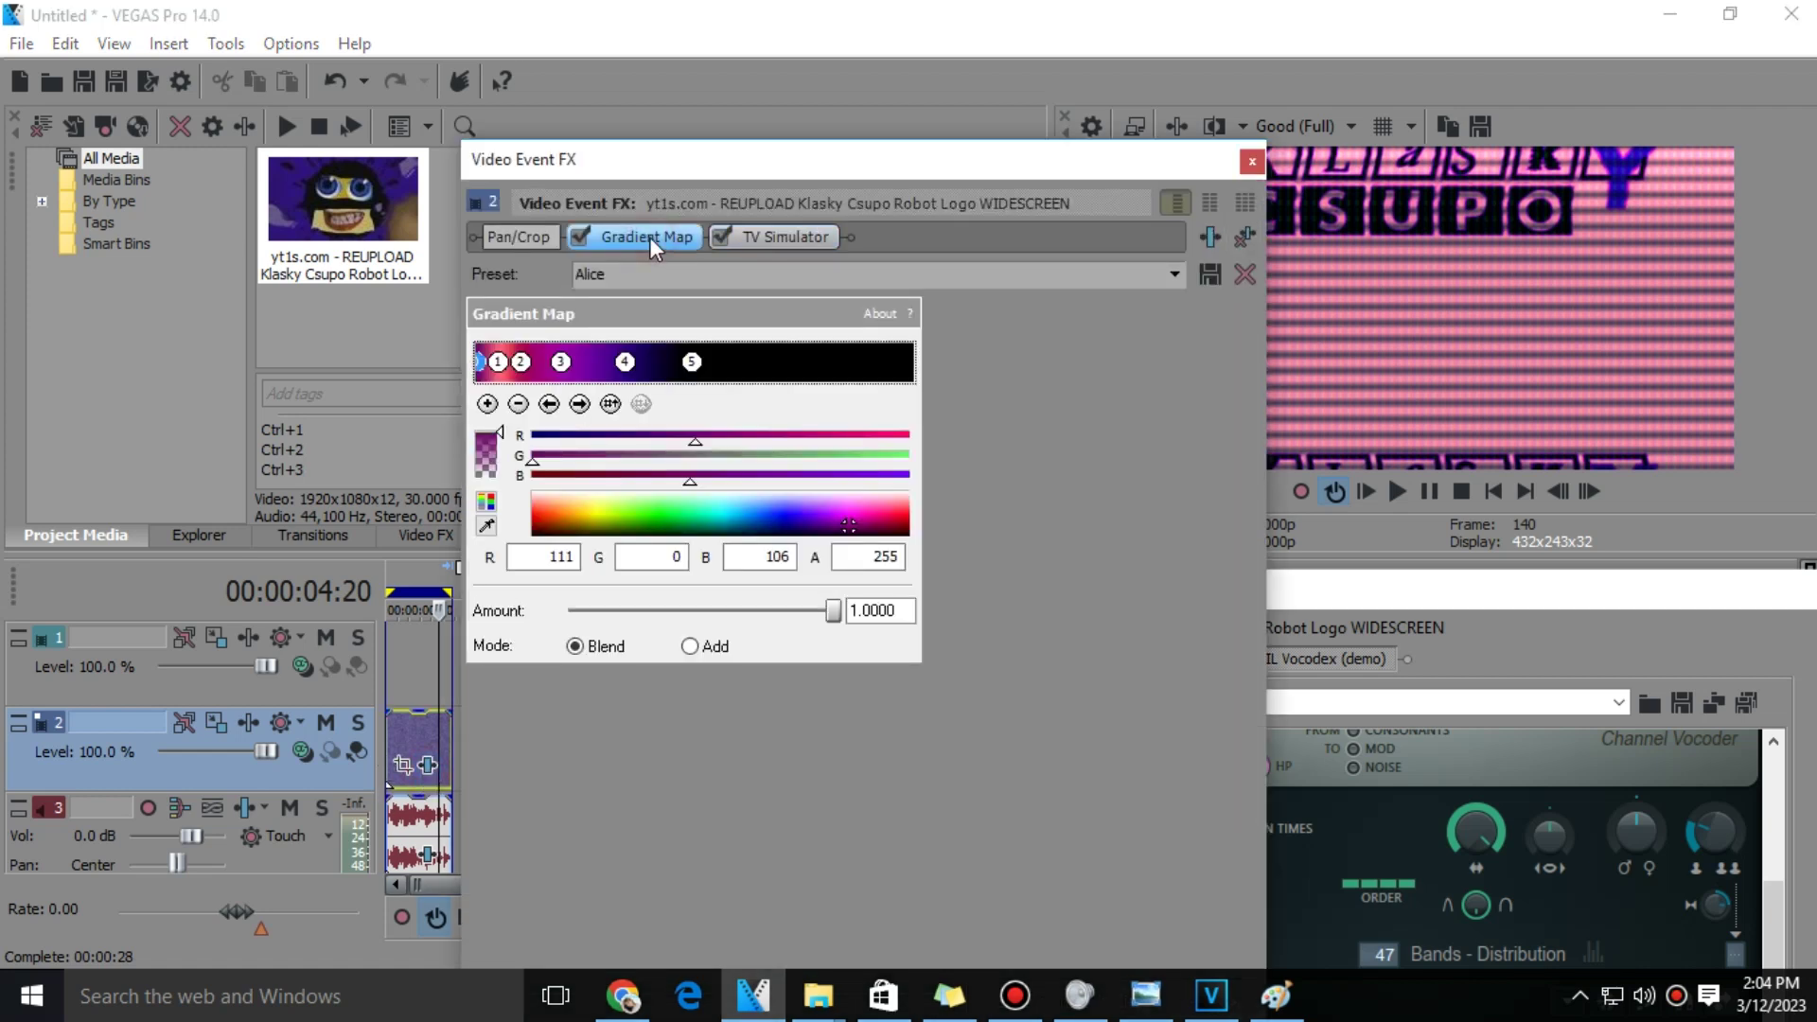
pyautogui.click(576, 409)
pyautogui.click(580, 405)
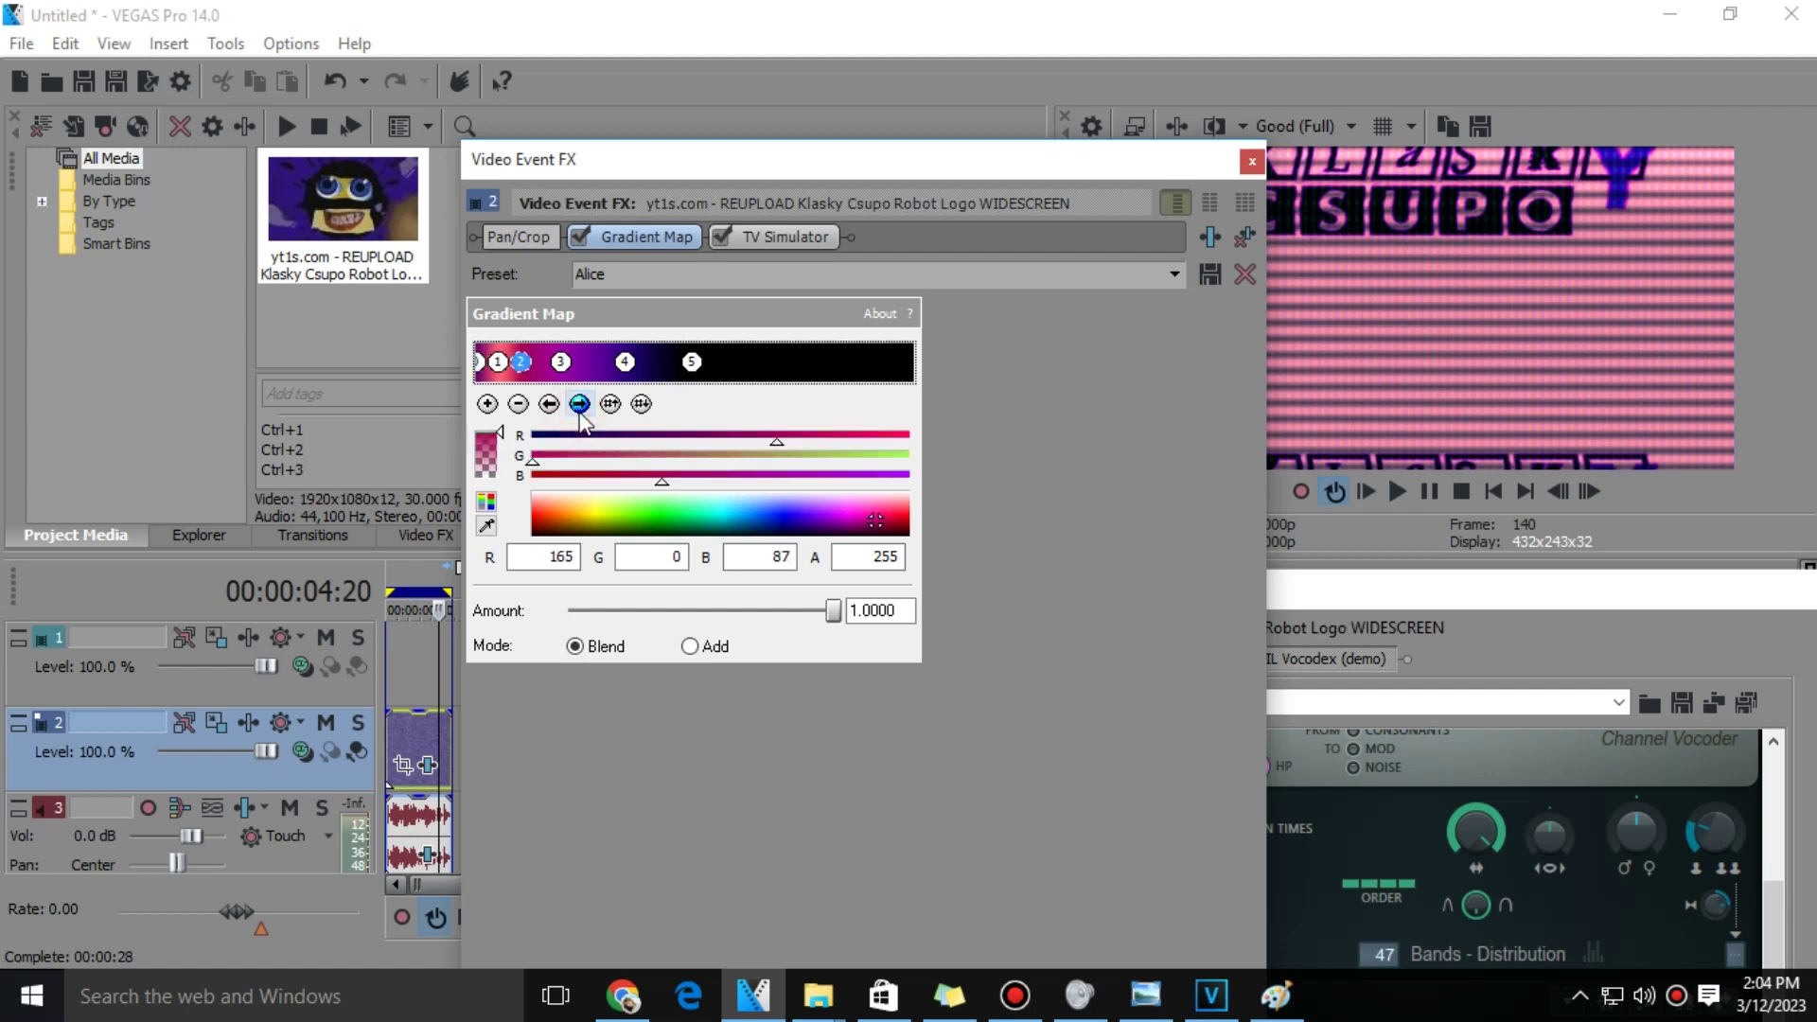
pyautogui.click(579, 405)
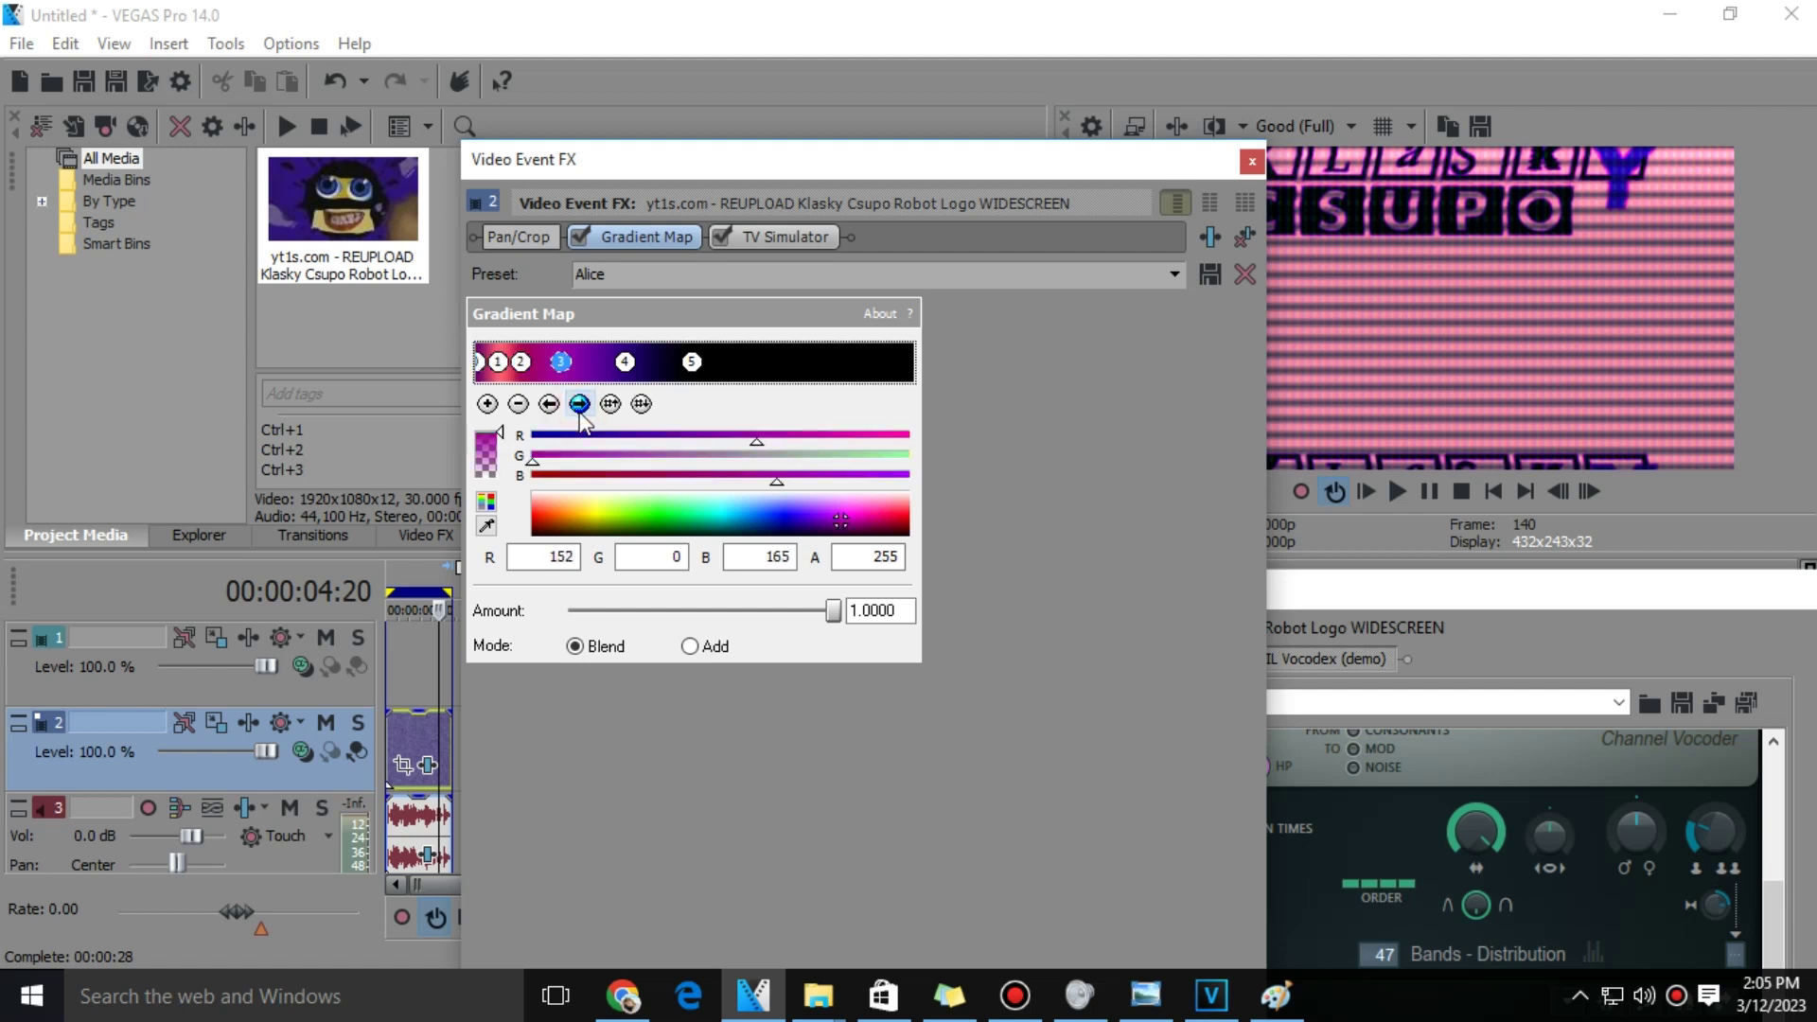
pyautogui.click(579, 405)
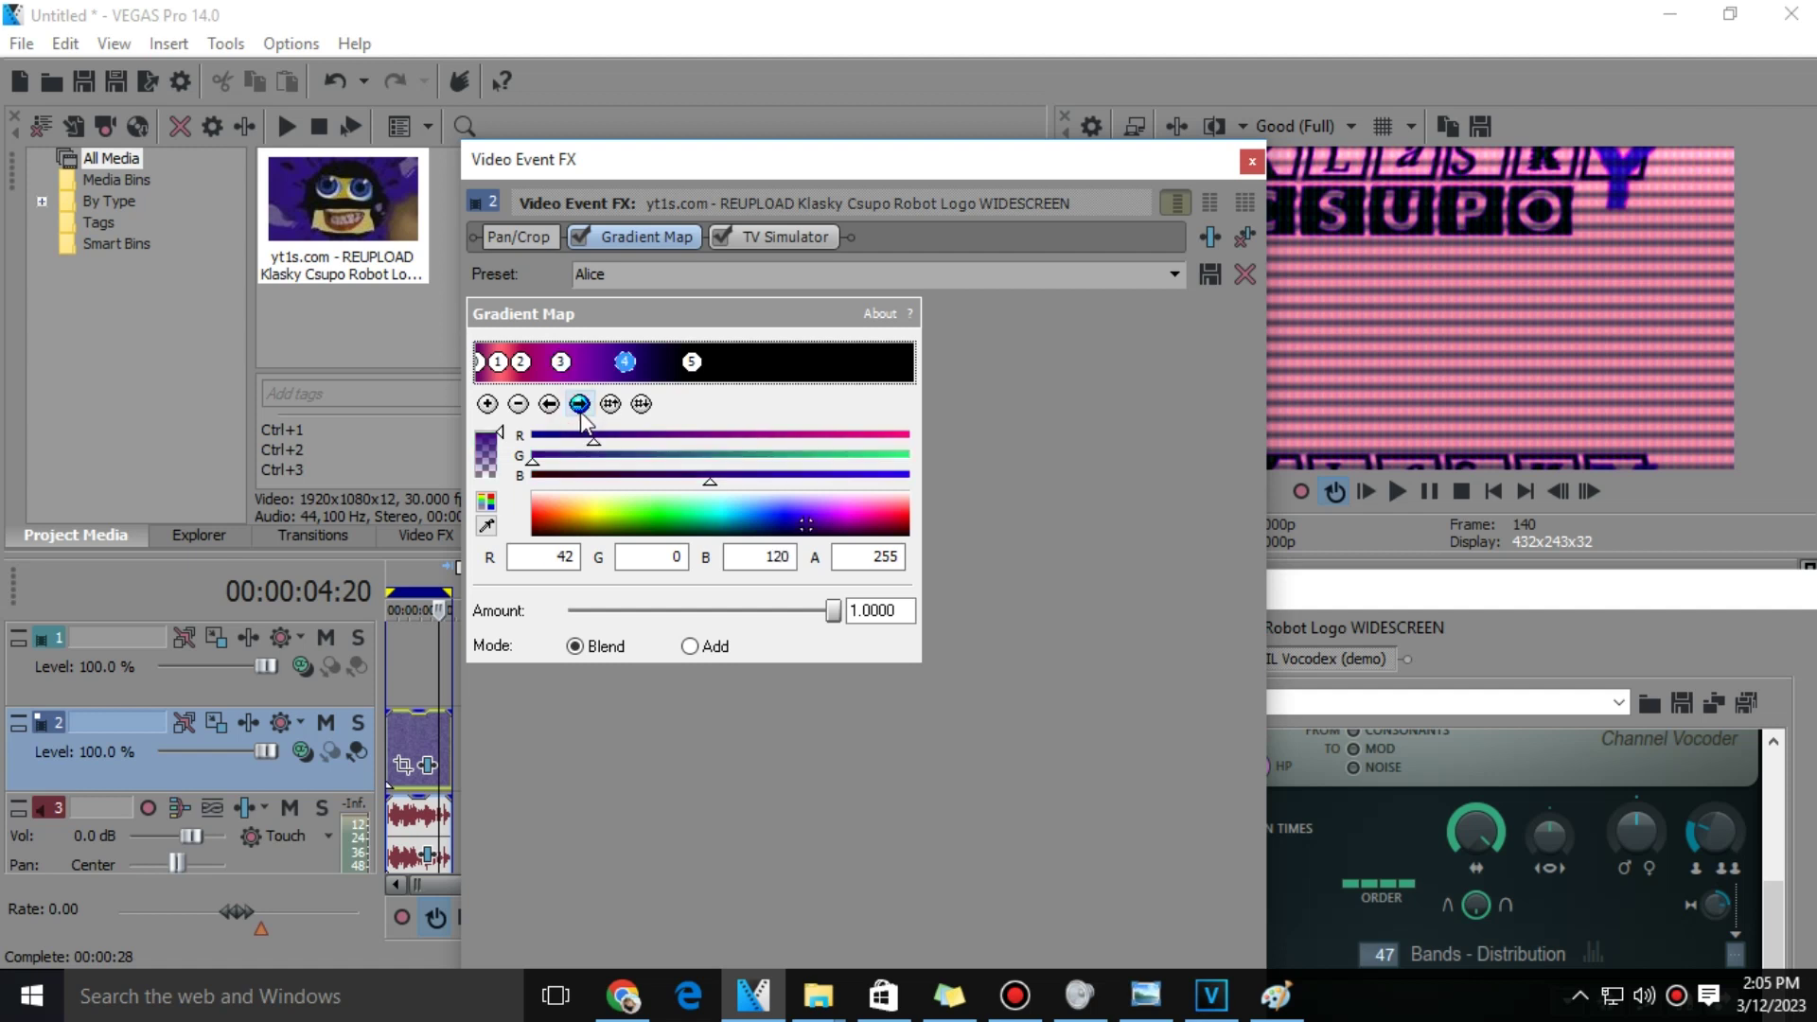
pyautogui.click(580, 406)
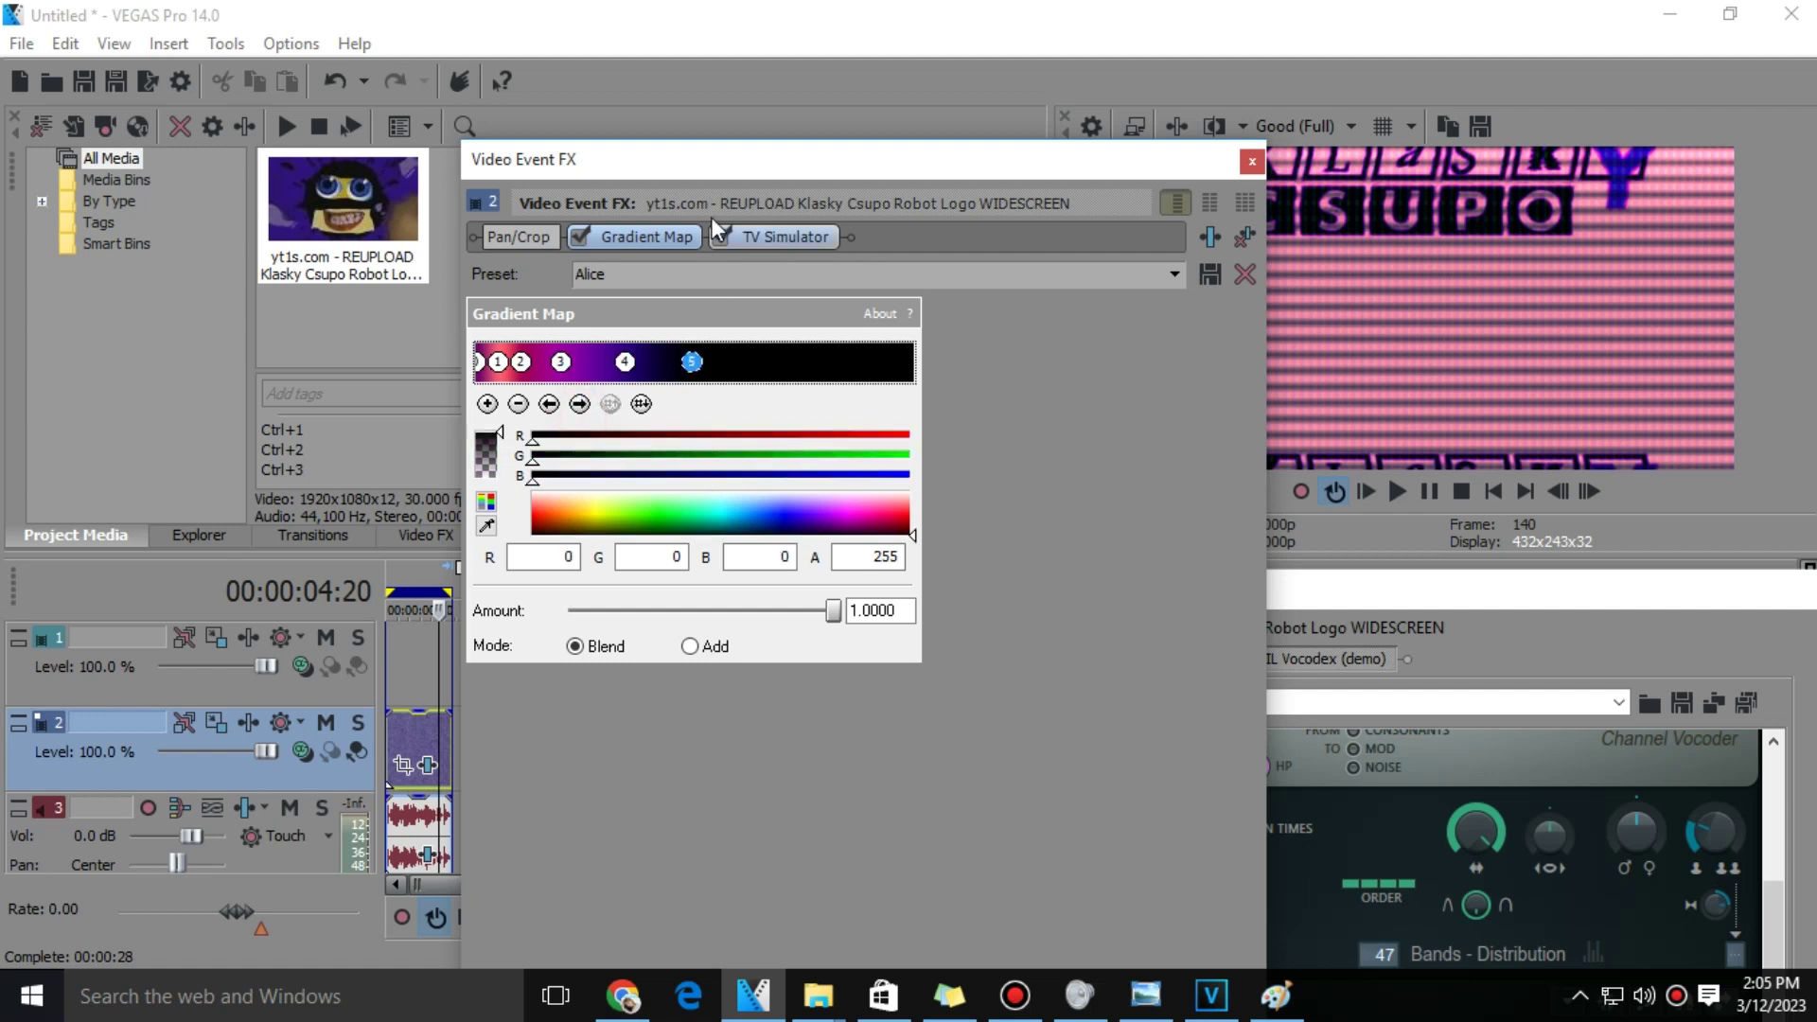
pyautogui.click(786, 237)
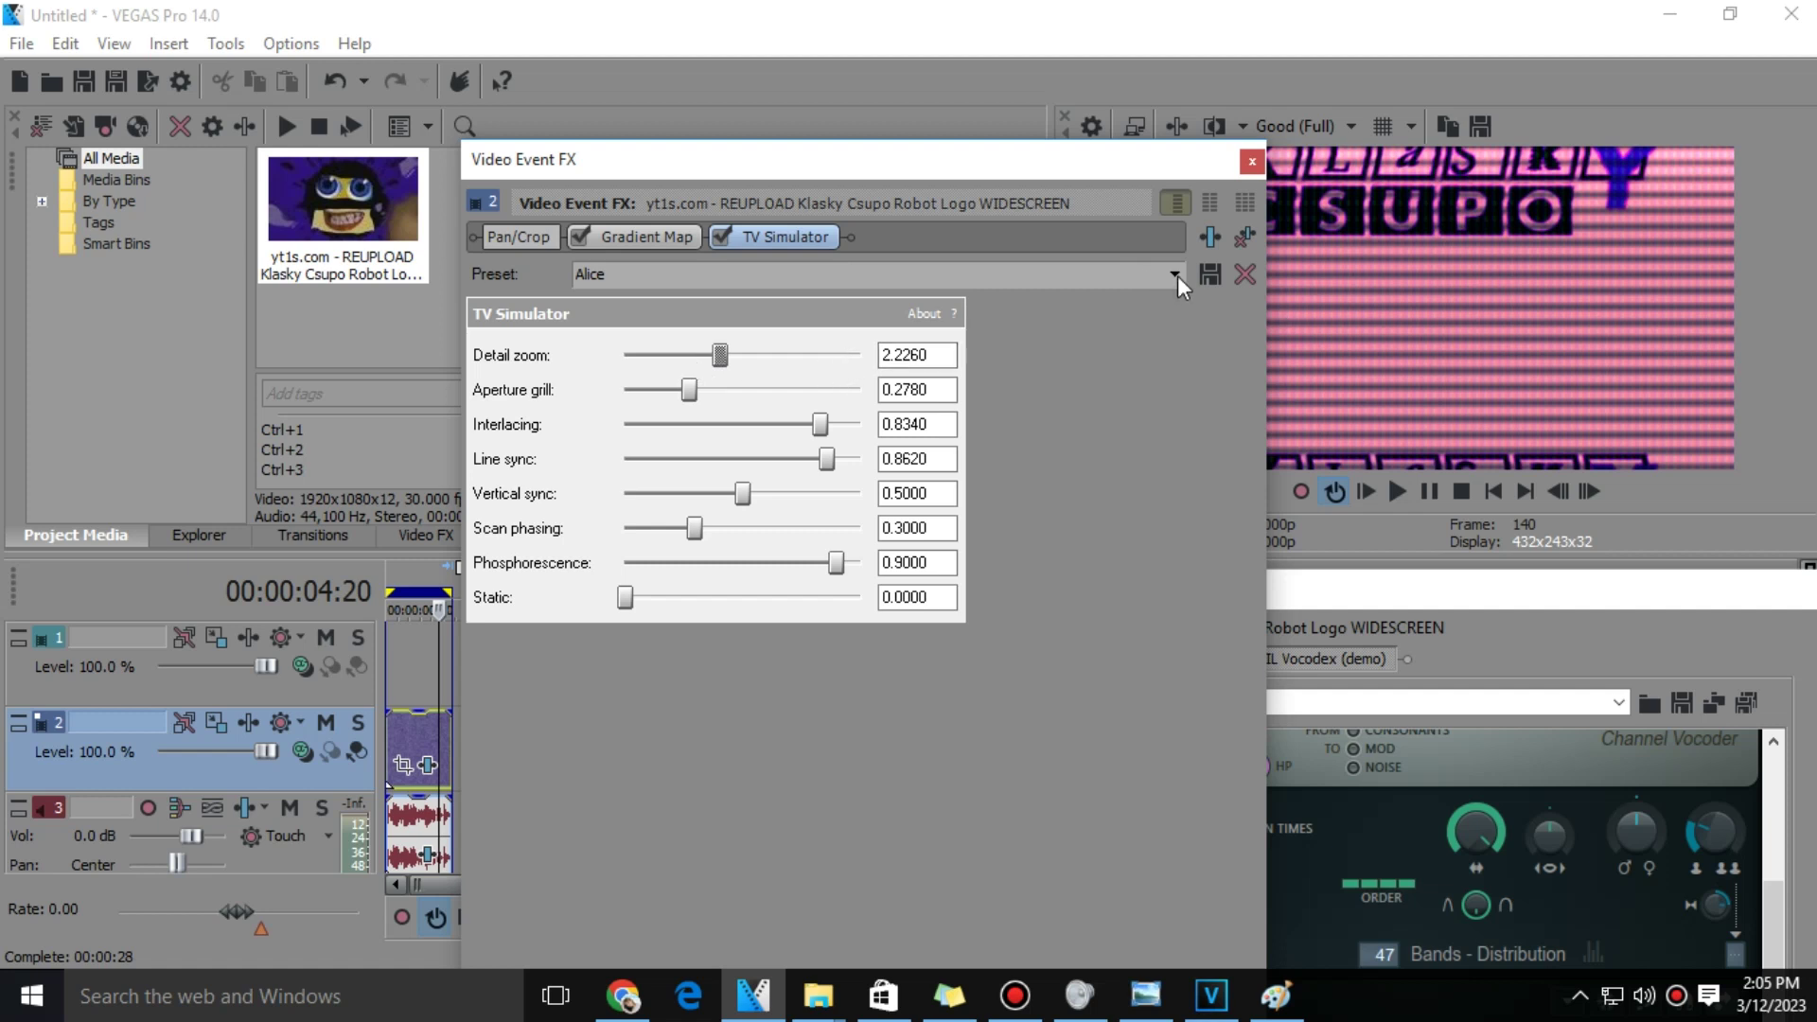
# Check the TV Simulator values, from aperture grill down to static
pyautogui.click(909, 389)
pyautogui.click(910, 424)
pyautogui.click(909, 458)
pyautogui.click(909, 492)
pyautogui.click(910, 528)
pyautogui.click(910, 563)
pyautogui.click(910, 597)
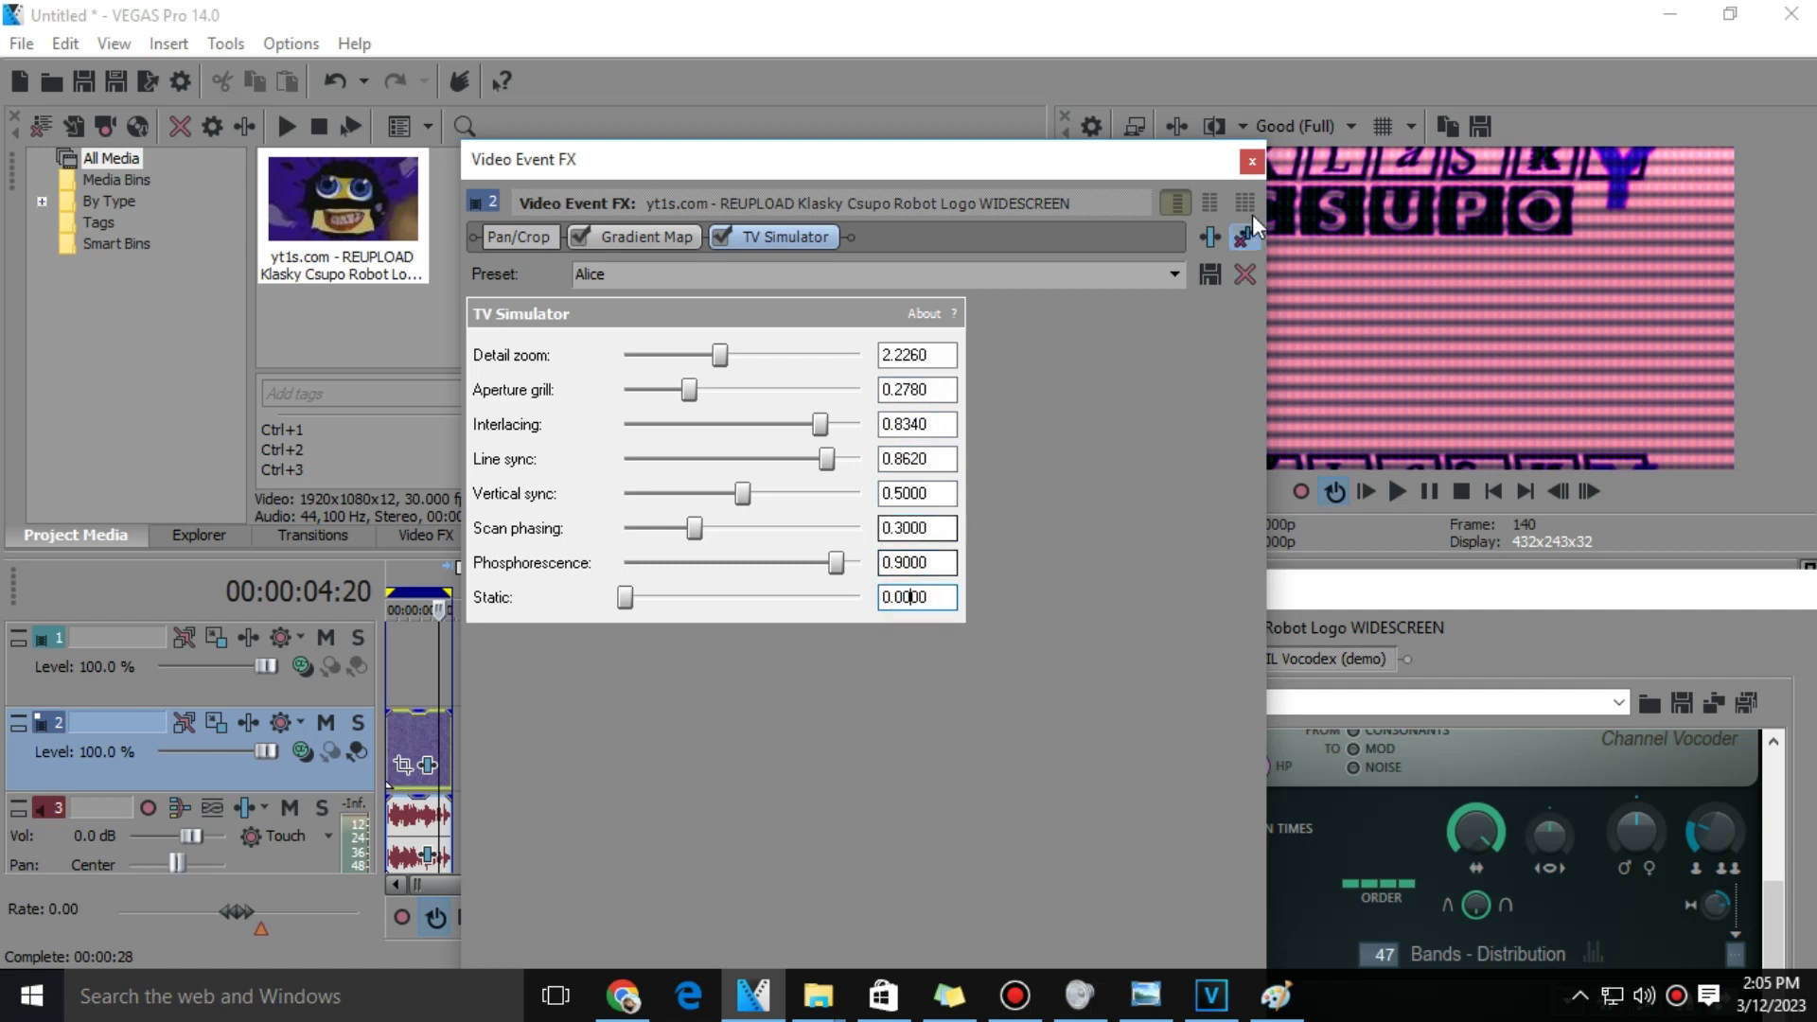
# Close the logo clip's Video Event FX and Audio Event FX windows
pyautogui.click(1251, 161)
pyautogui.click(428, 858)
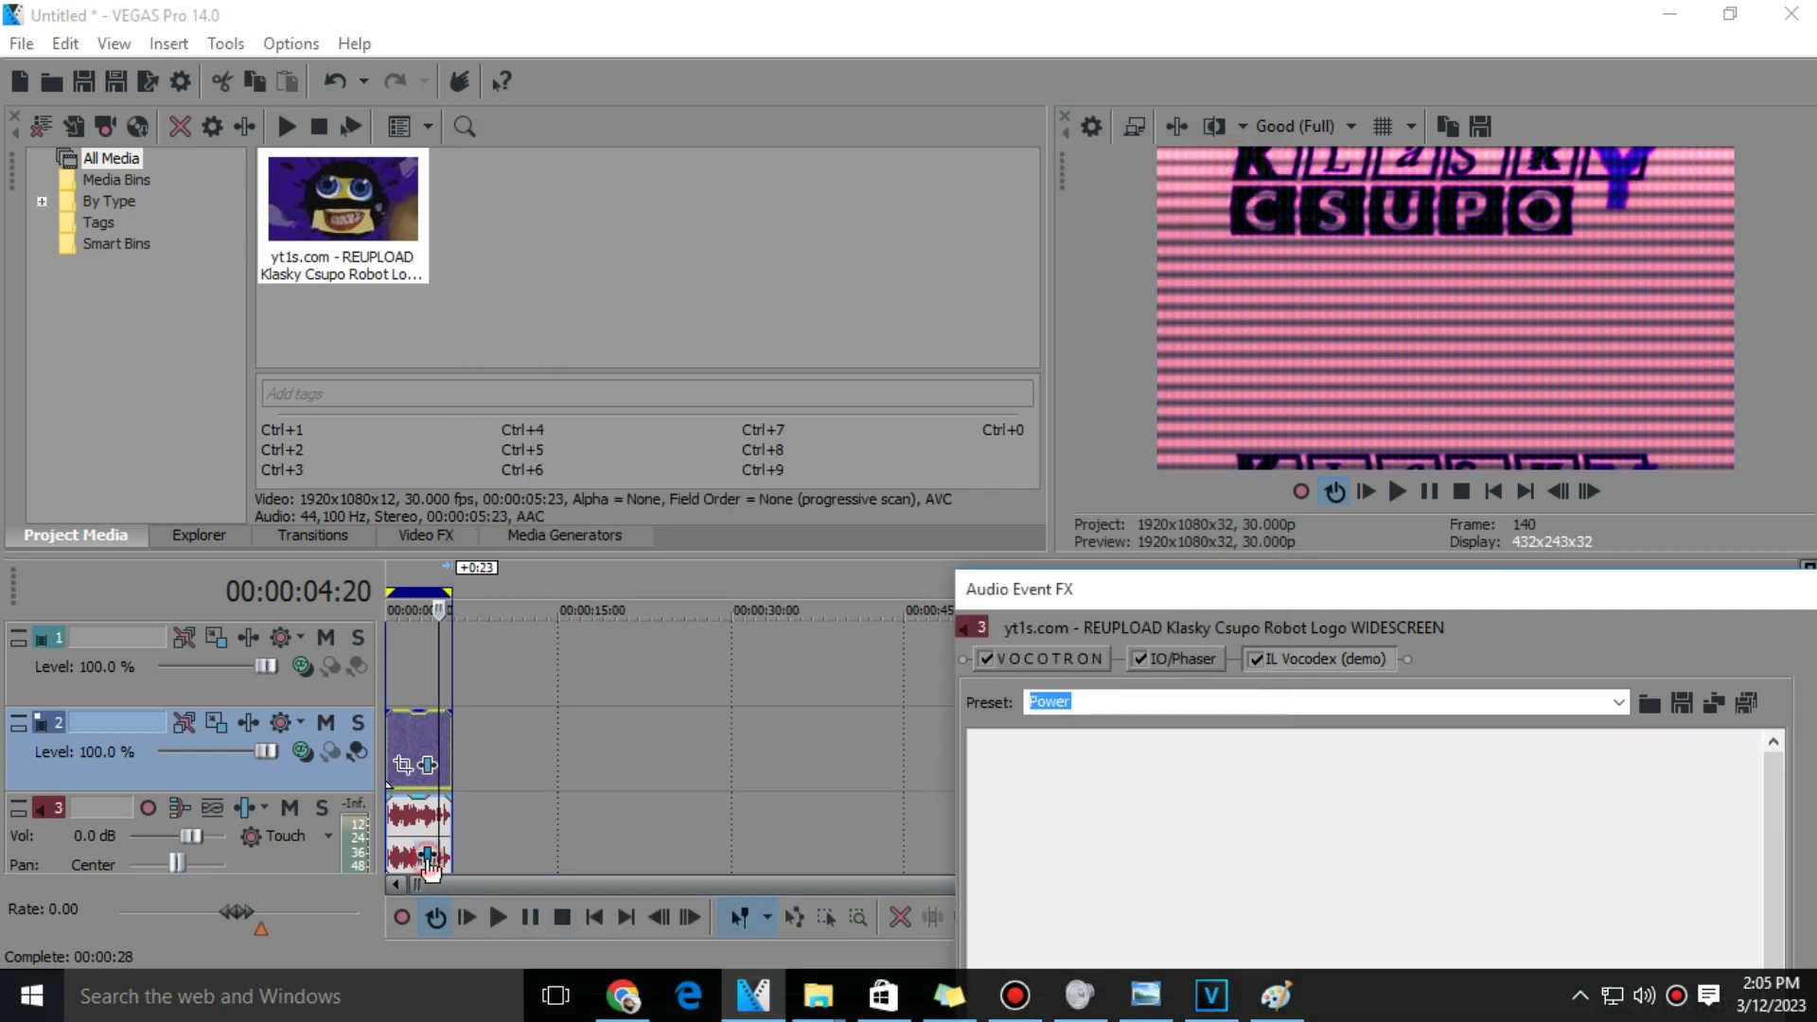
pyautogui.moveTo(1051, 605)
pyautogui.mouseDown()
pyautogui.moveTo(656, 202)
pyautogui.moveTo(779, 288)
pyautogui.mouseUp()
pyautogui.click(1617, 278)
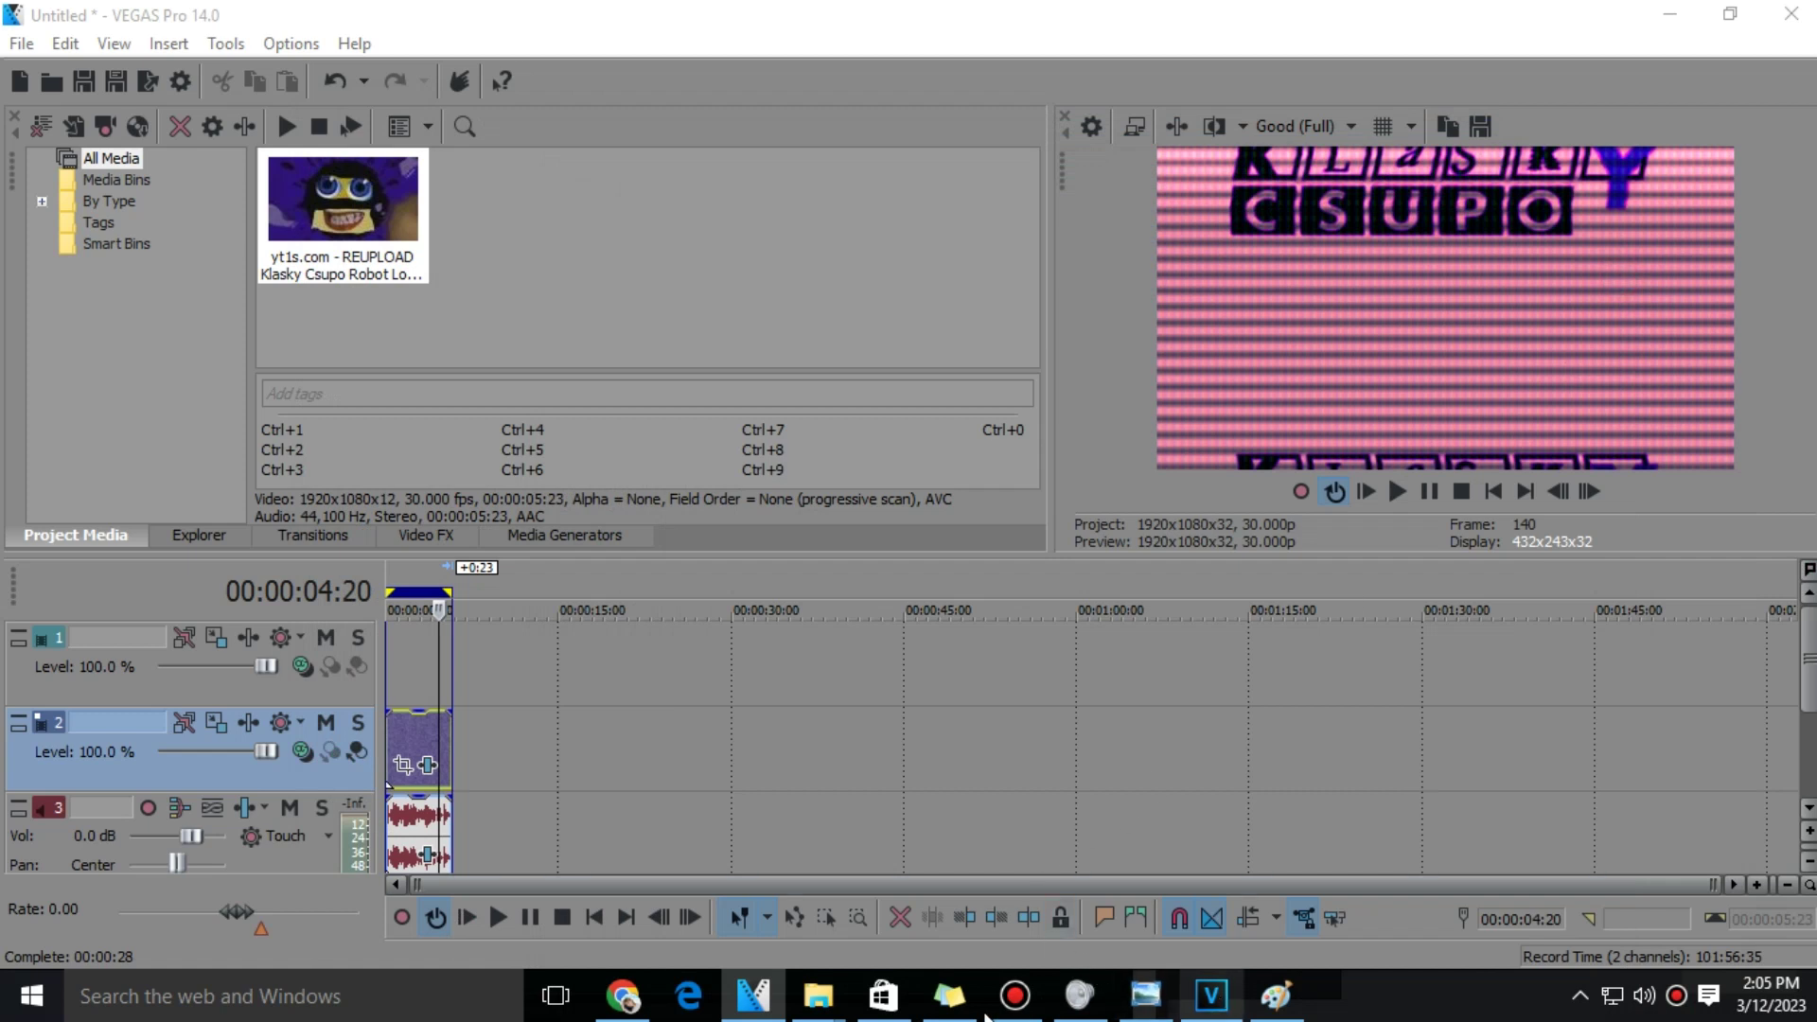
# Place alice.png from the pictures folder on the top video track and open its Event FX chooser
pyautogui.moveTo(818, 995)
pyautogui.click(497, 859)
pyautogui.moveTo(411, 174); pyautogui.dragTo(436, 646)
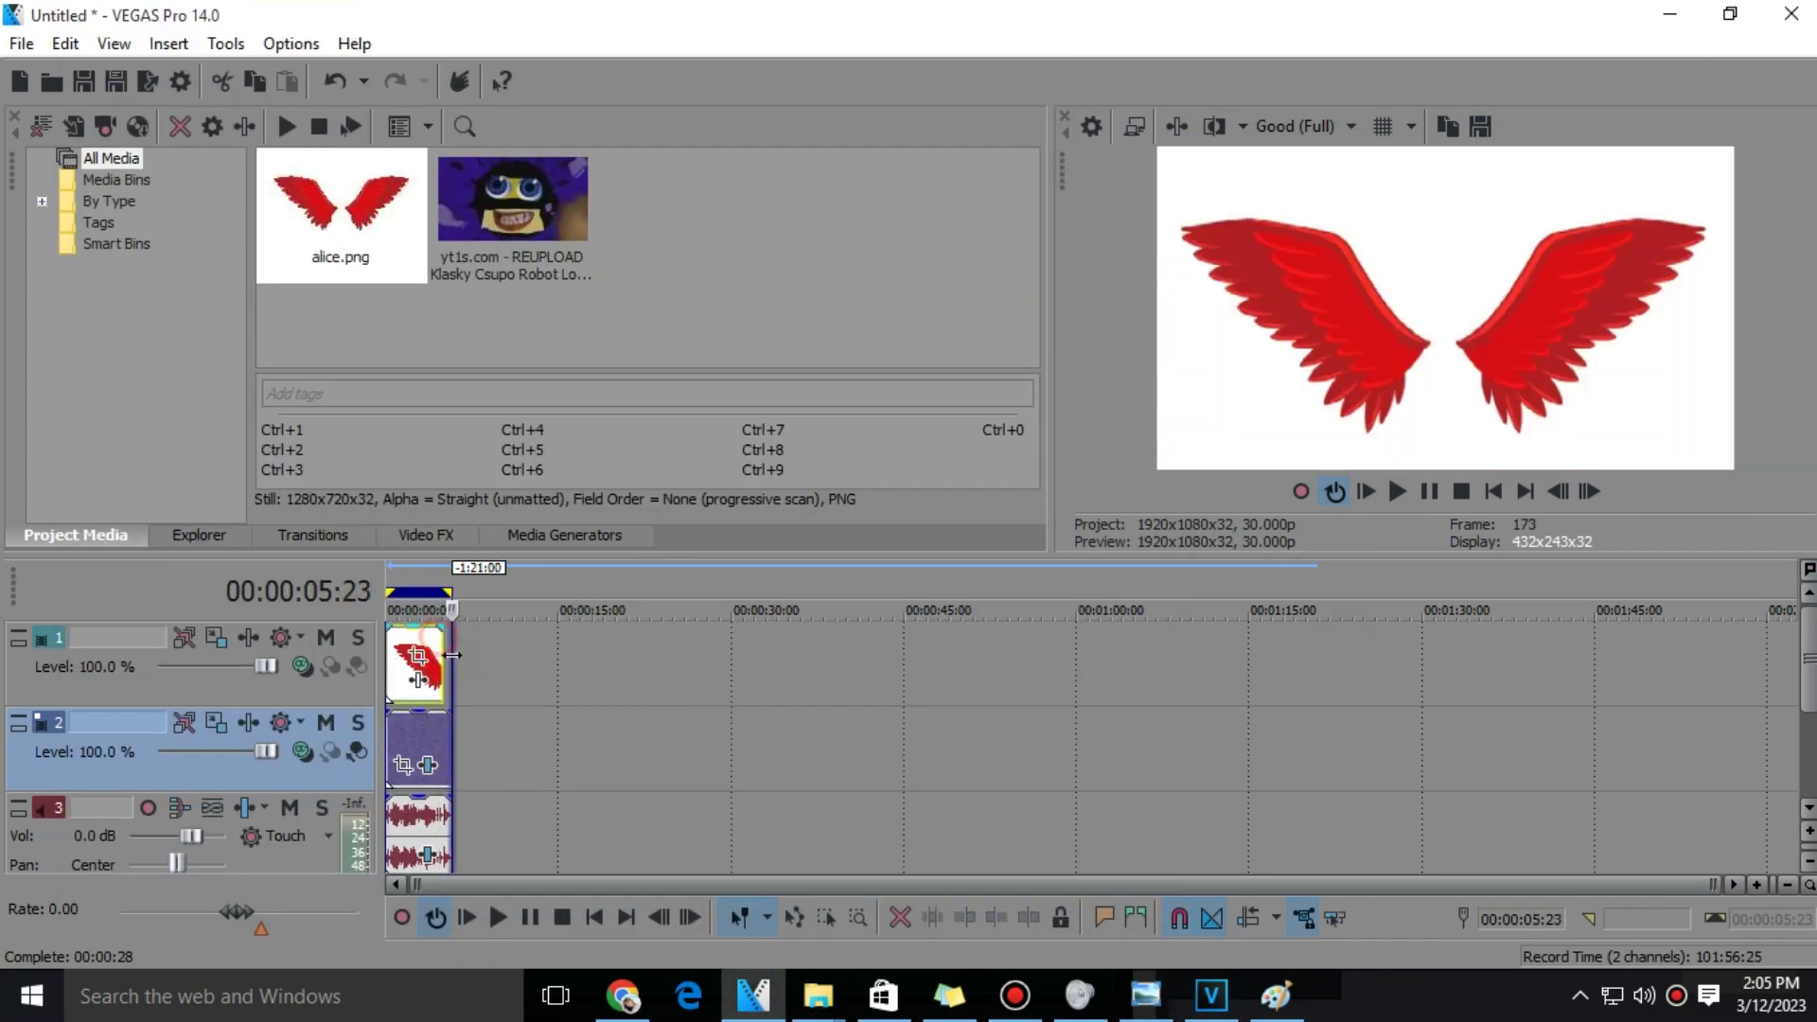
pyautogui.click(430, 664)
pyautogui.click(429, 679)
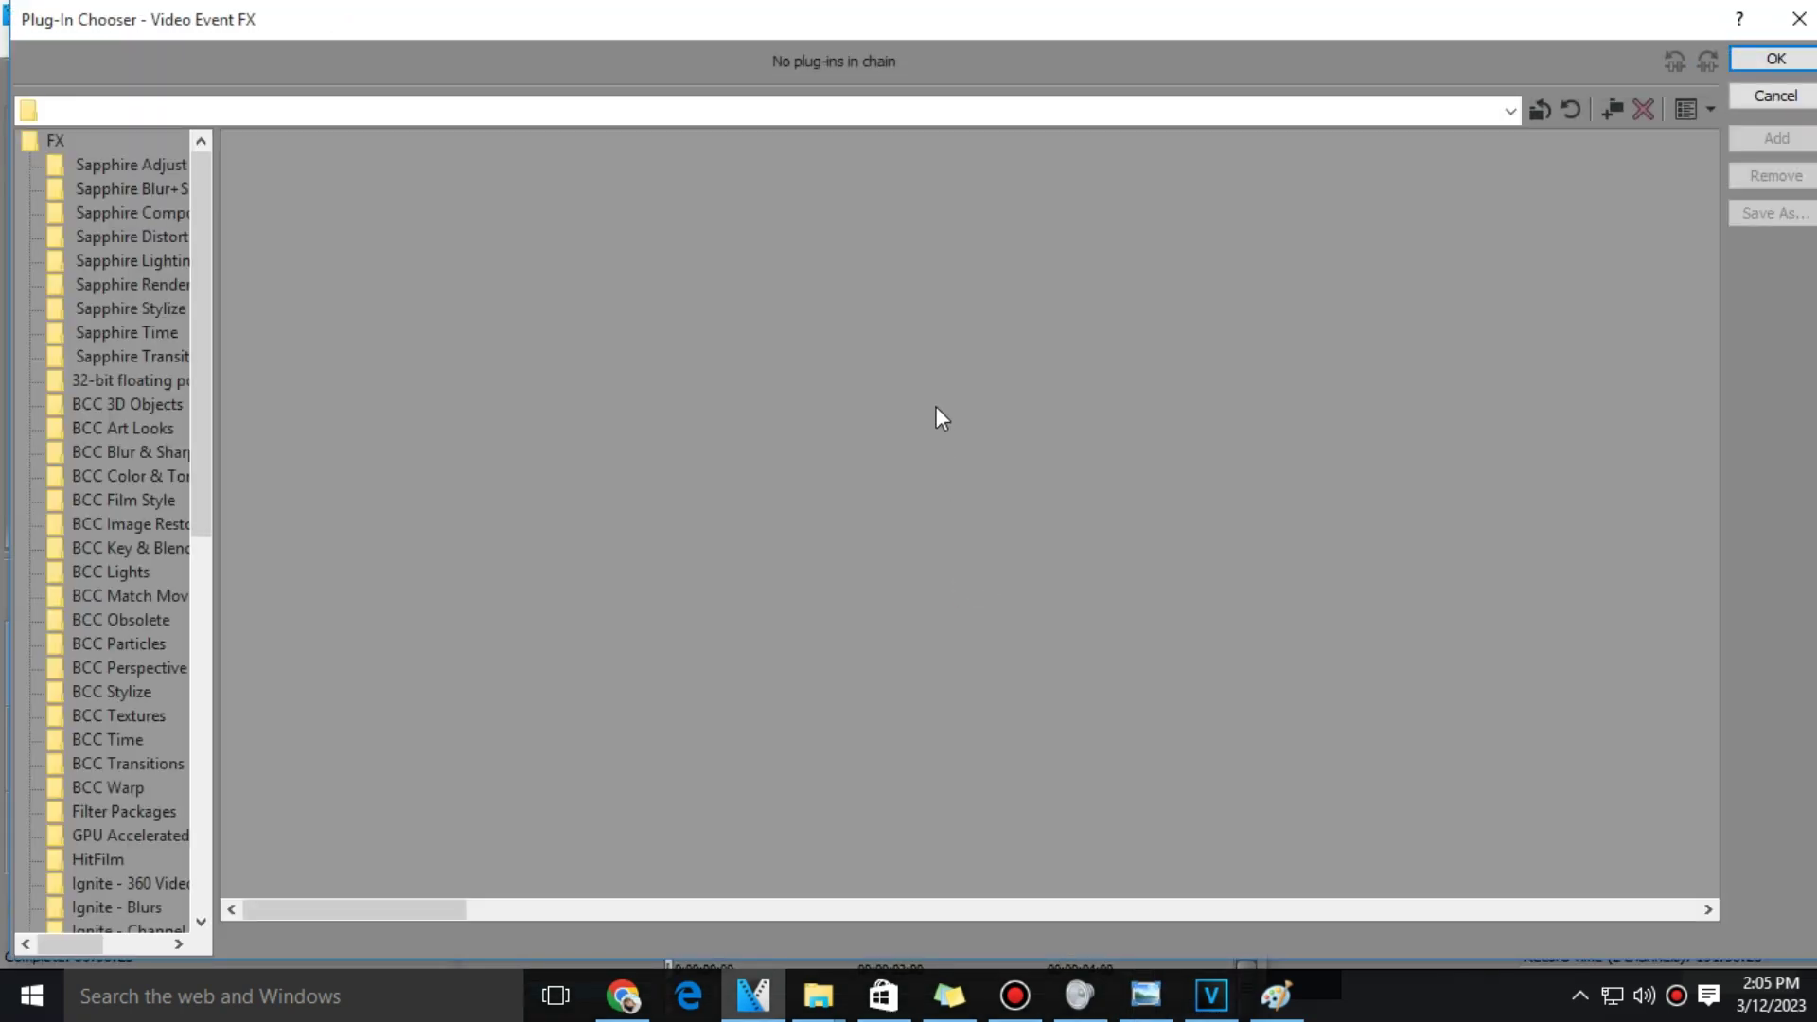
# Add VEGAS Chroma Keyer to the wings event in place of Color Balance, with the White Screen preset
pyautogui.doubleClick(639, 706)
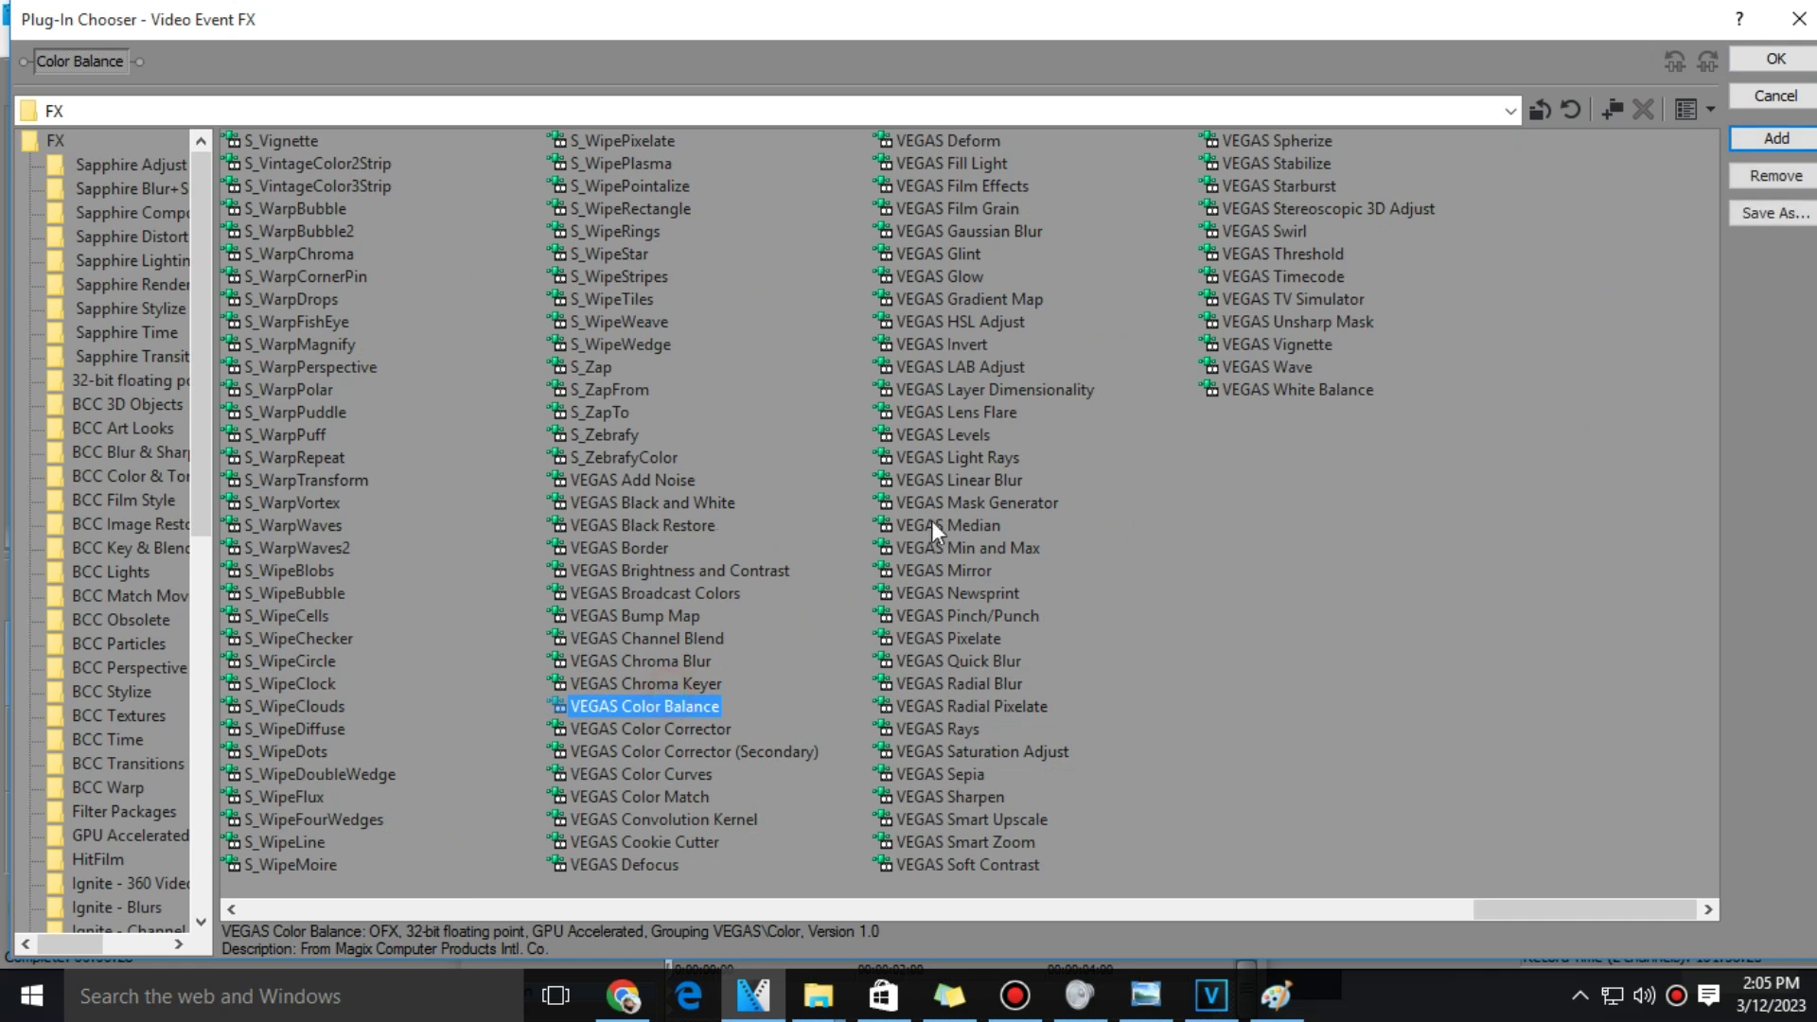
pyautogui.click(1775, 174)
pyautogui.click(638, 687)
pyautogui.doubleClick(638, 687)
pyautogui.click(1796, 18)
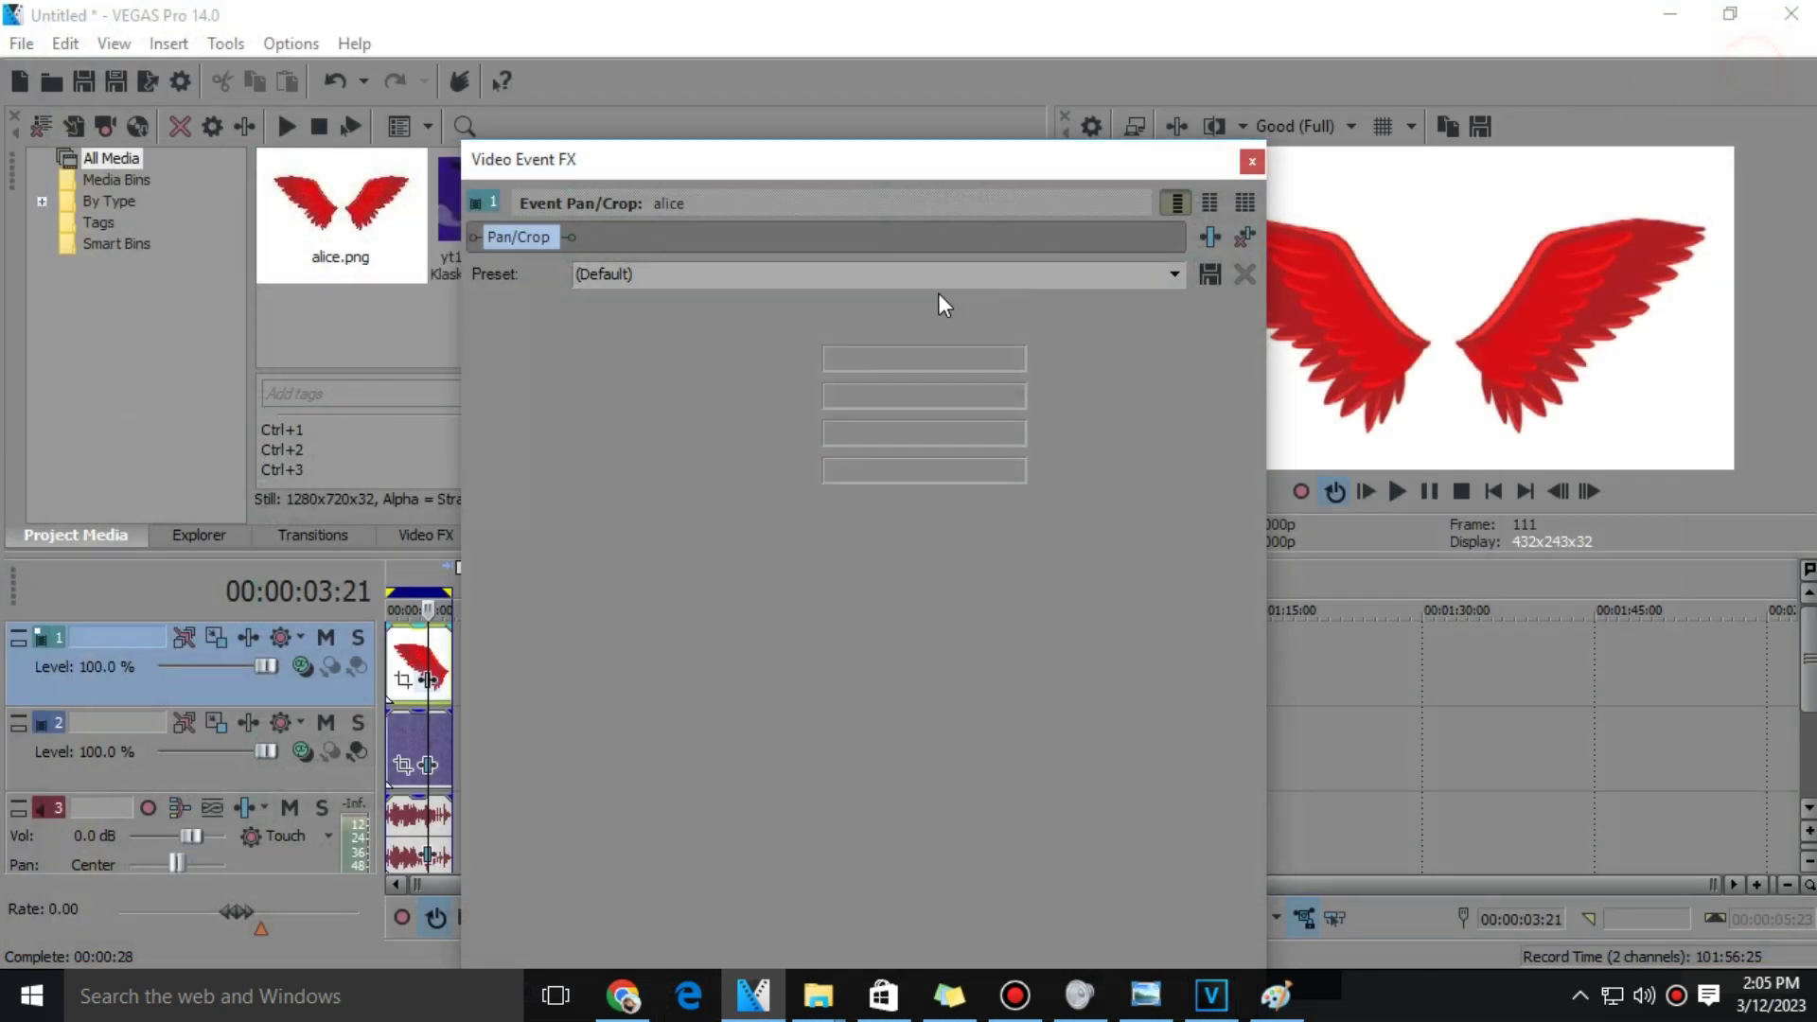
pyautogui.click(1173, 273)
pyautogui.click(611, 441)
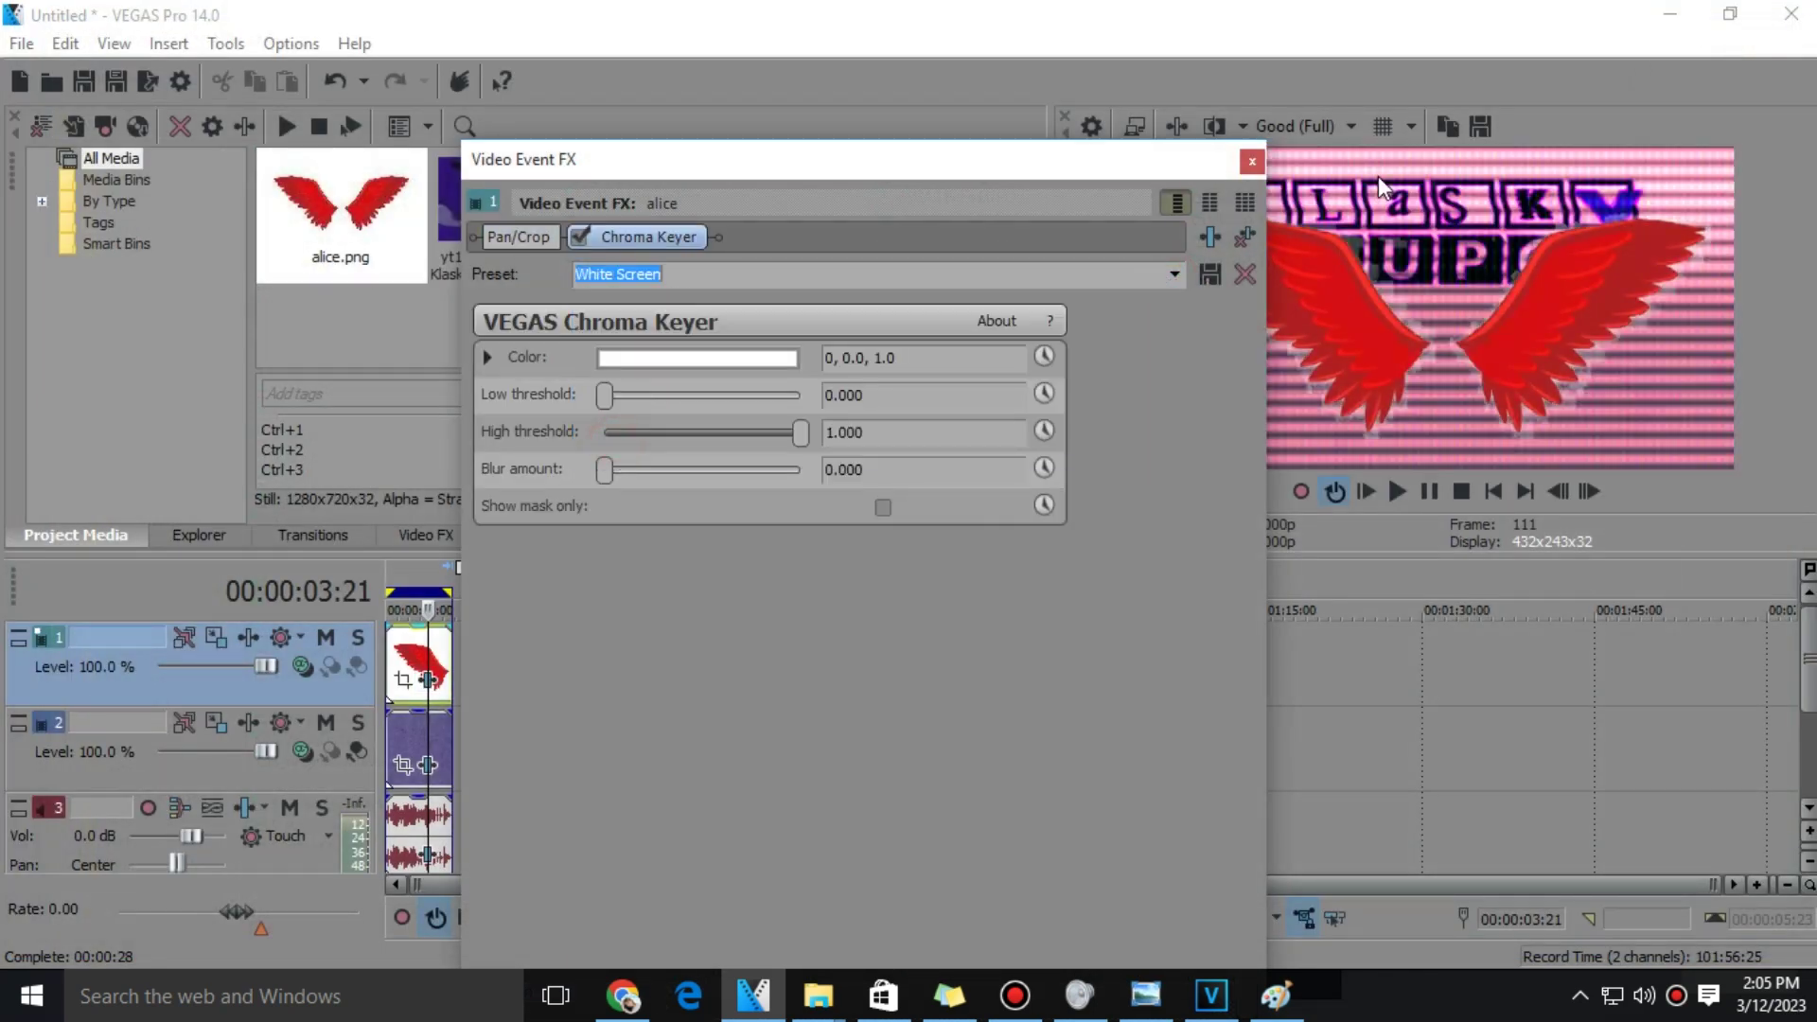
pyautogui.click(1276, 163)
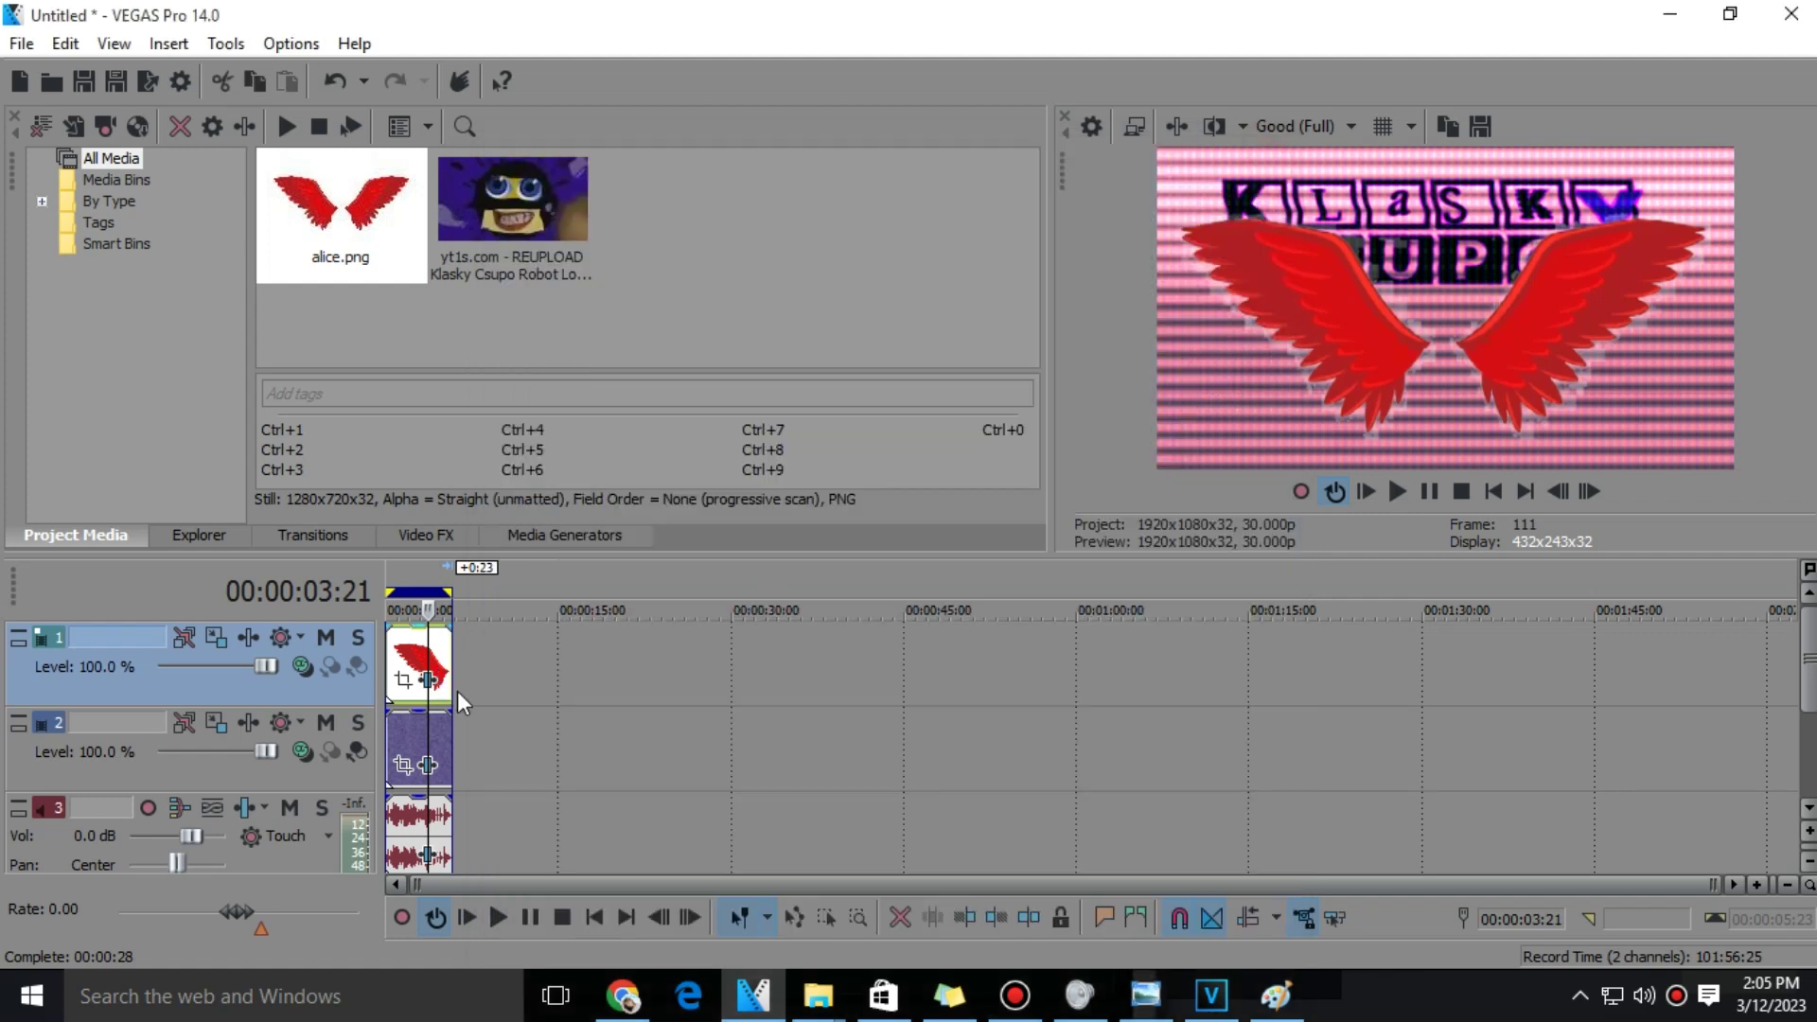
# From the project start, open the logo audio's FX and view the VOCOTRON, IO/Phaser and Vocodex tabs
pyautogui.click(390, 639)
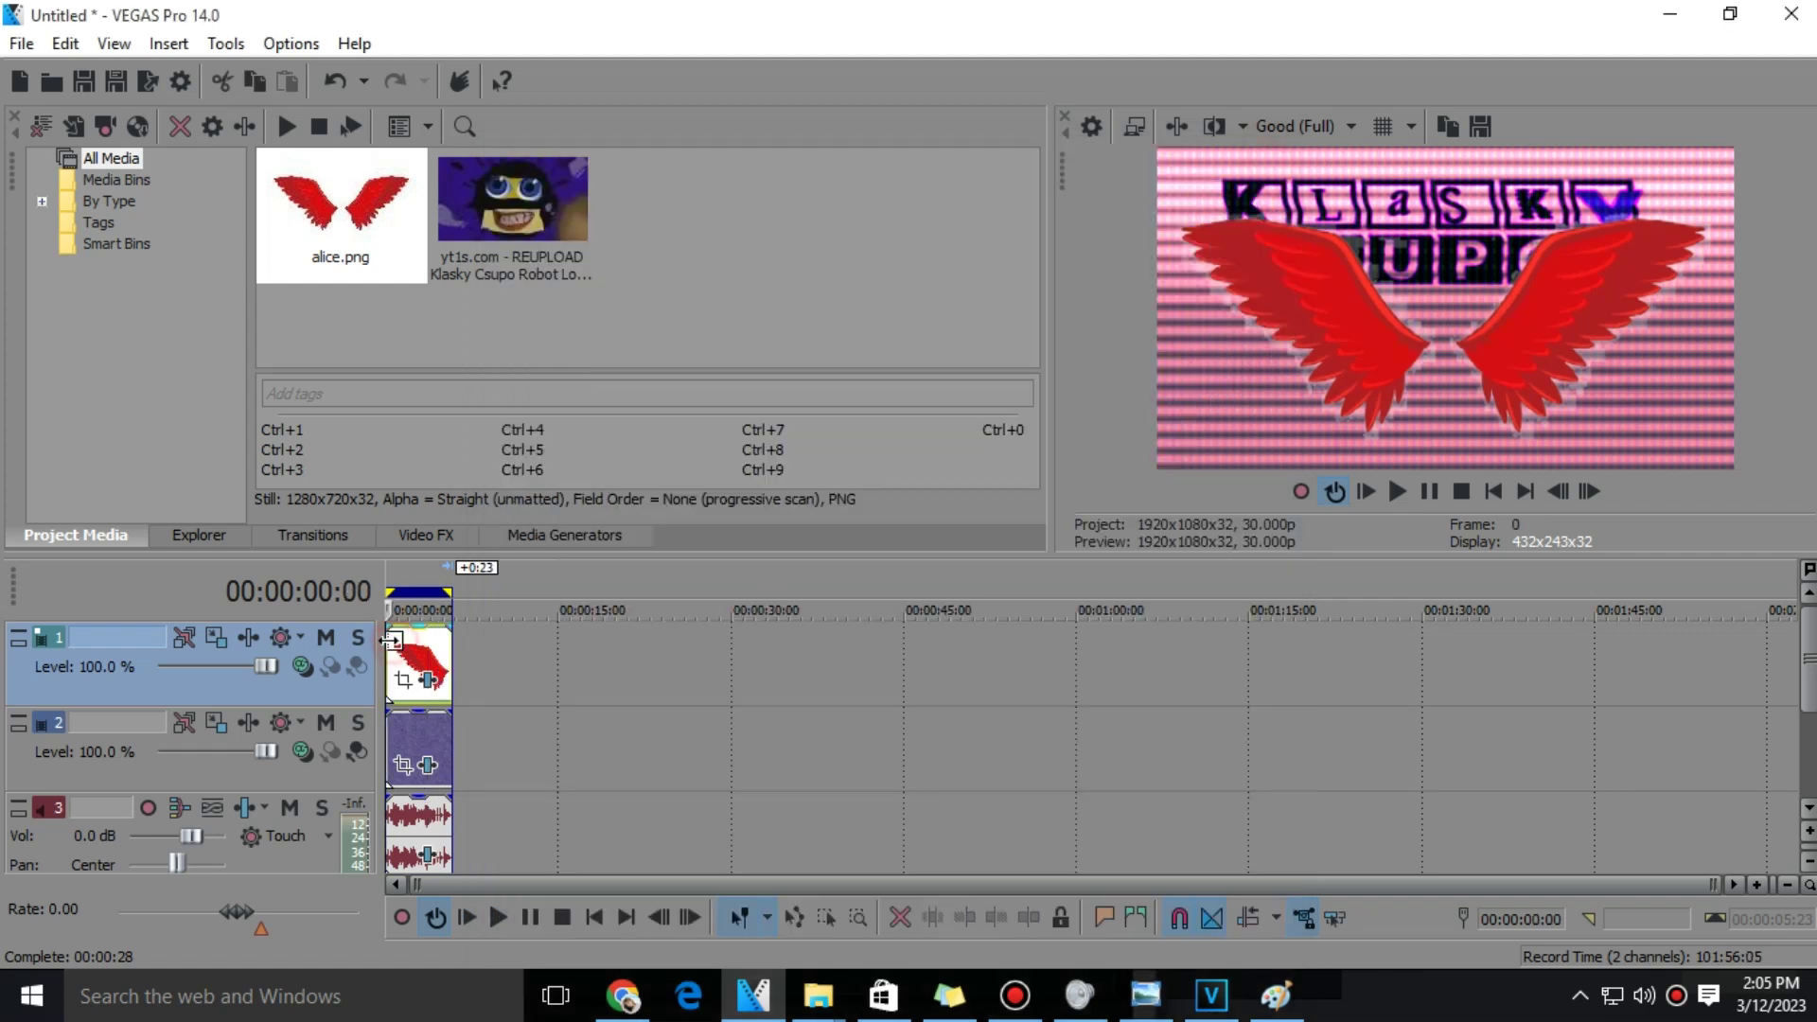
pyautogui.click(426, 851)
pyautogui.click(791, 338)
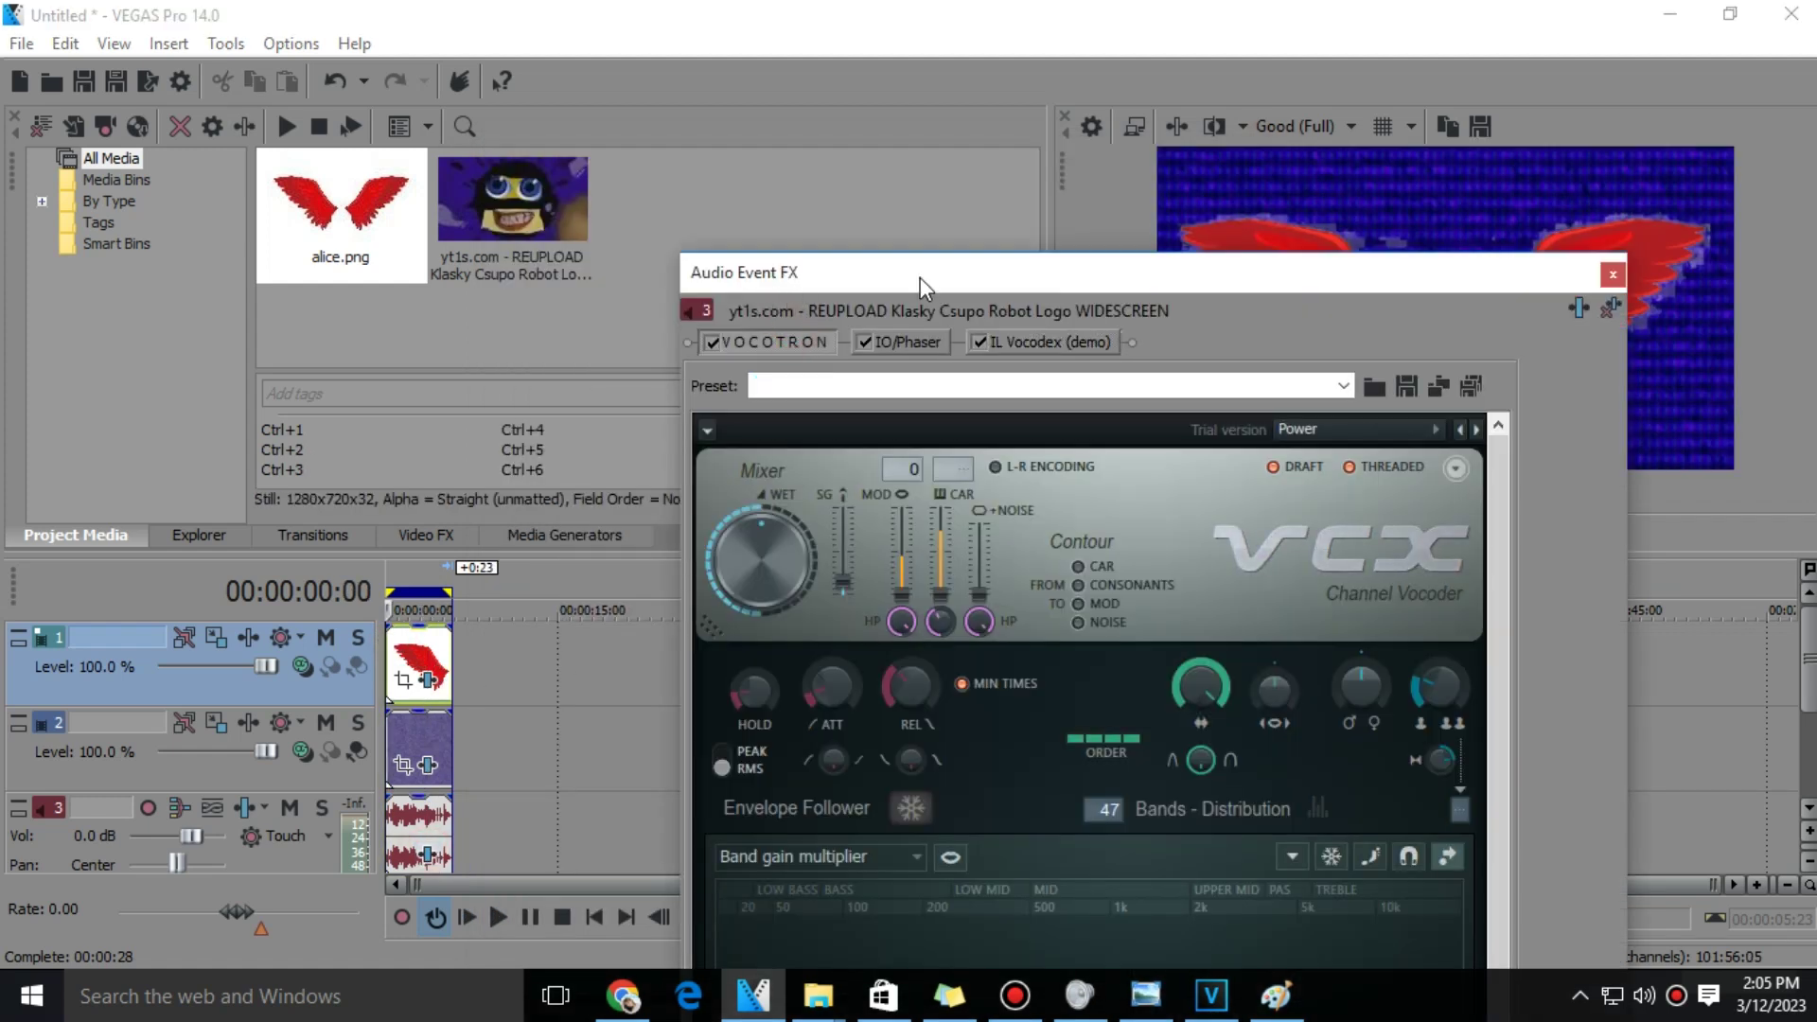
pyautogui.moveTo(913, 278); pyautogui.dragTo(606, 235)
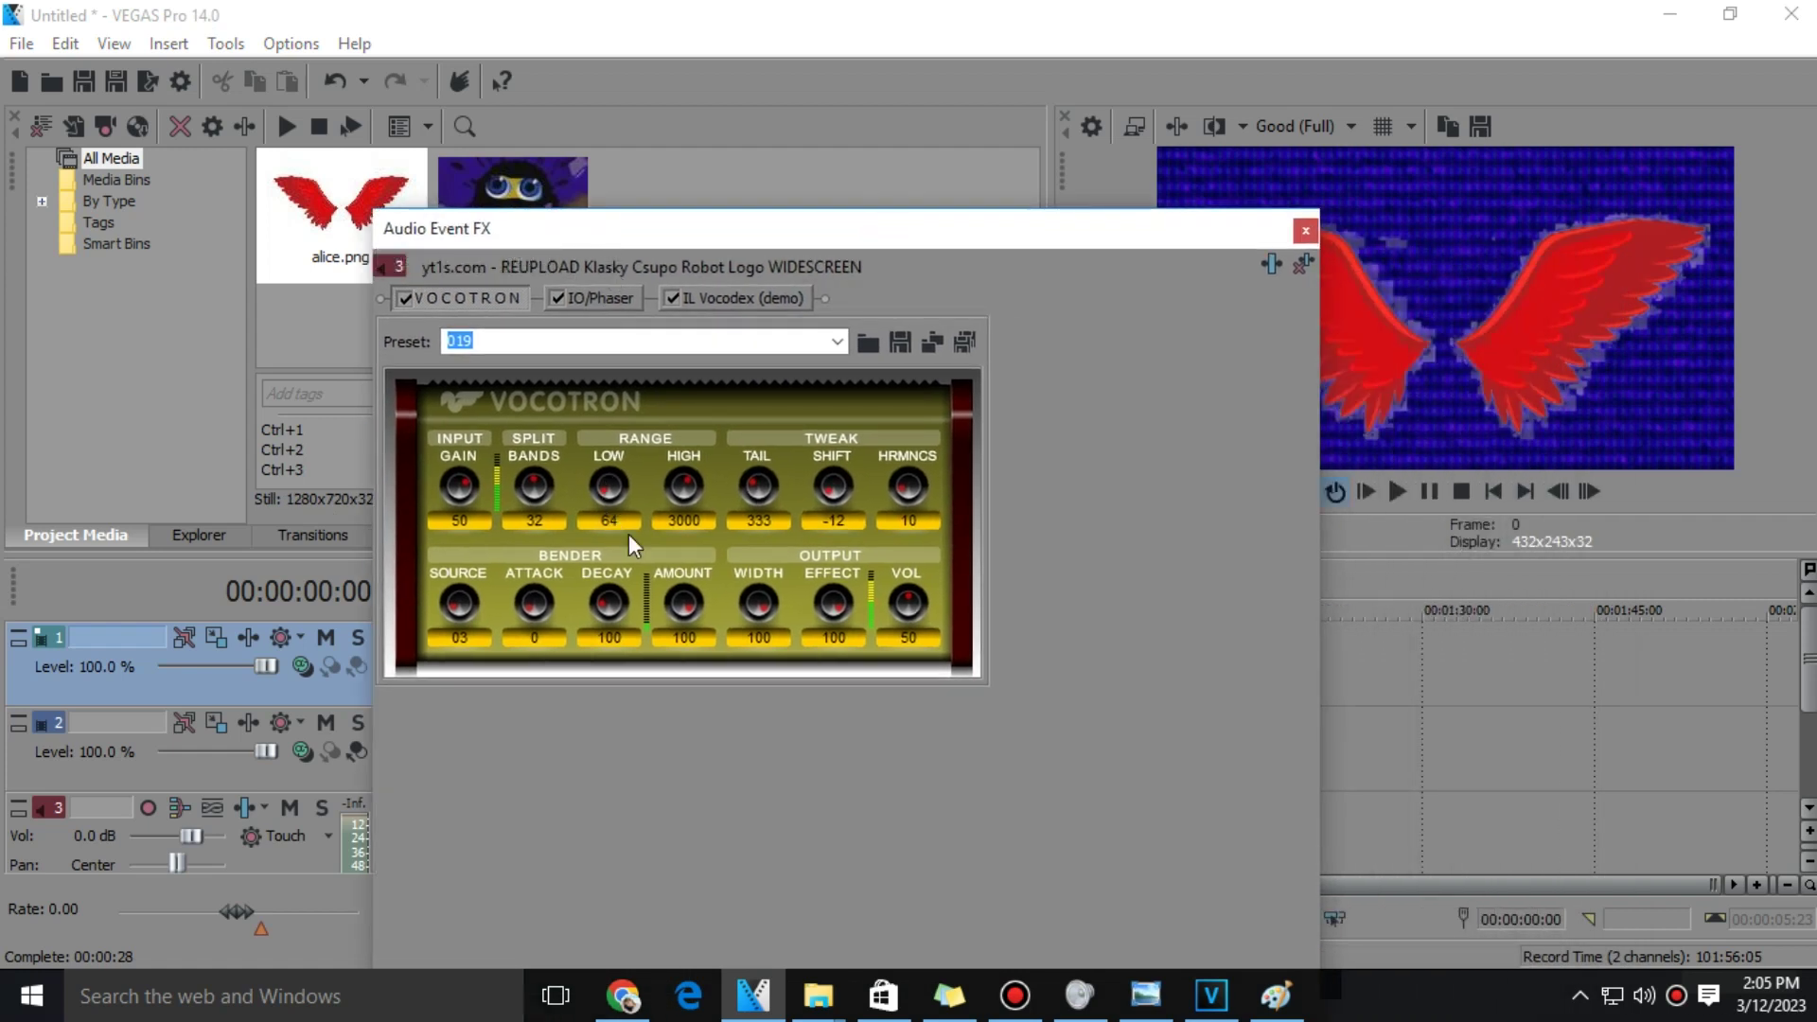
pyautogui.click(600, 298)
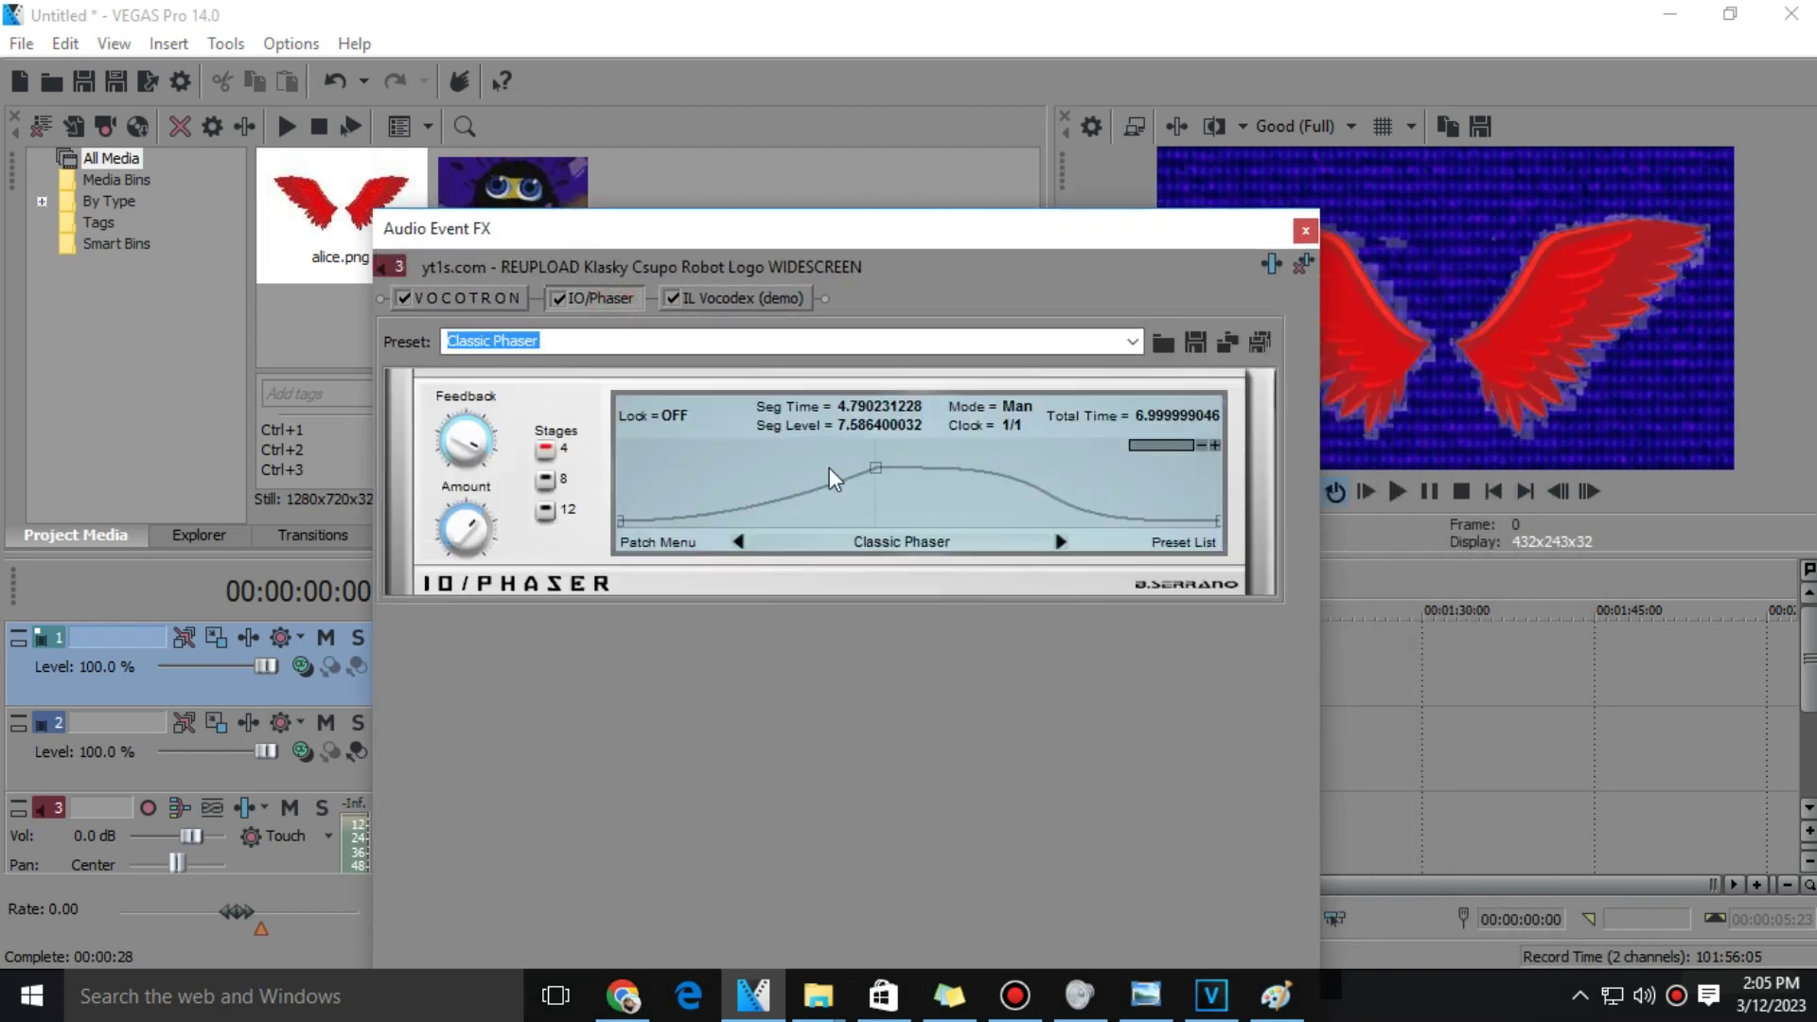
pyautogui.click(742, 296)
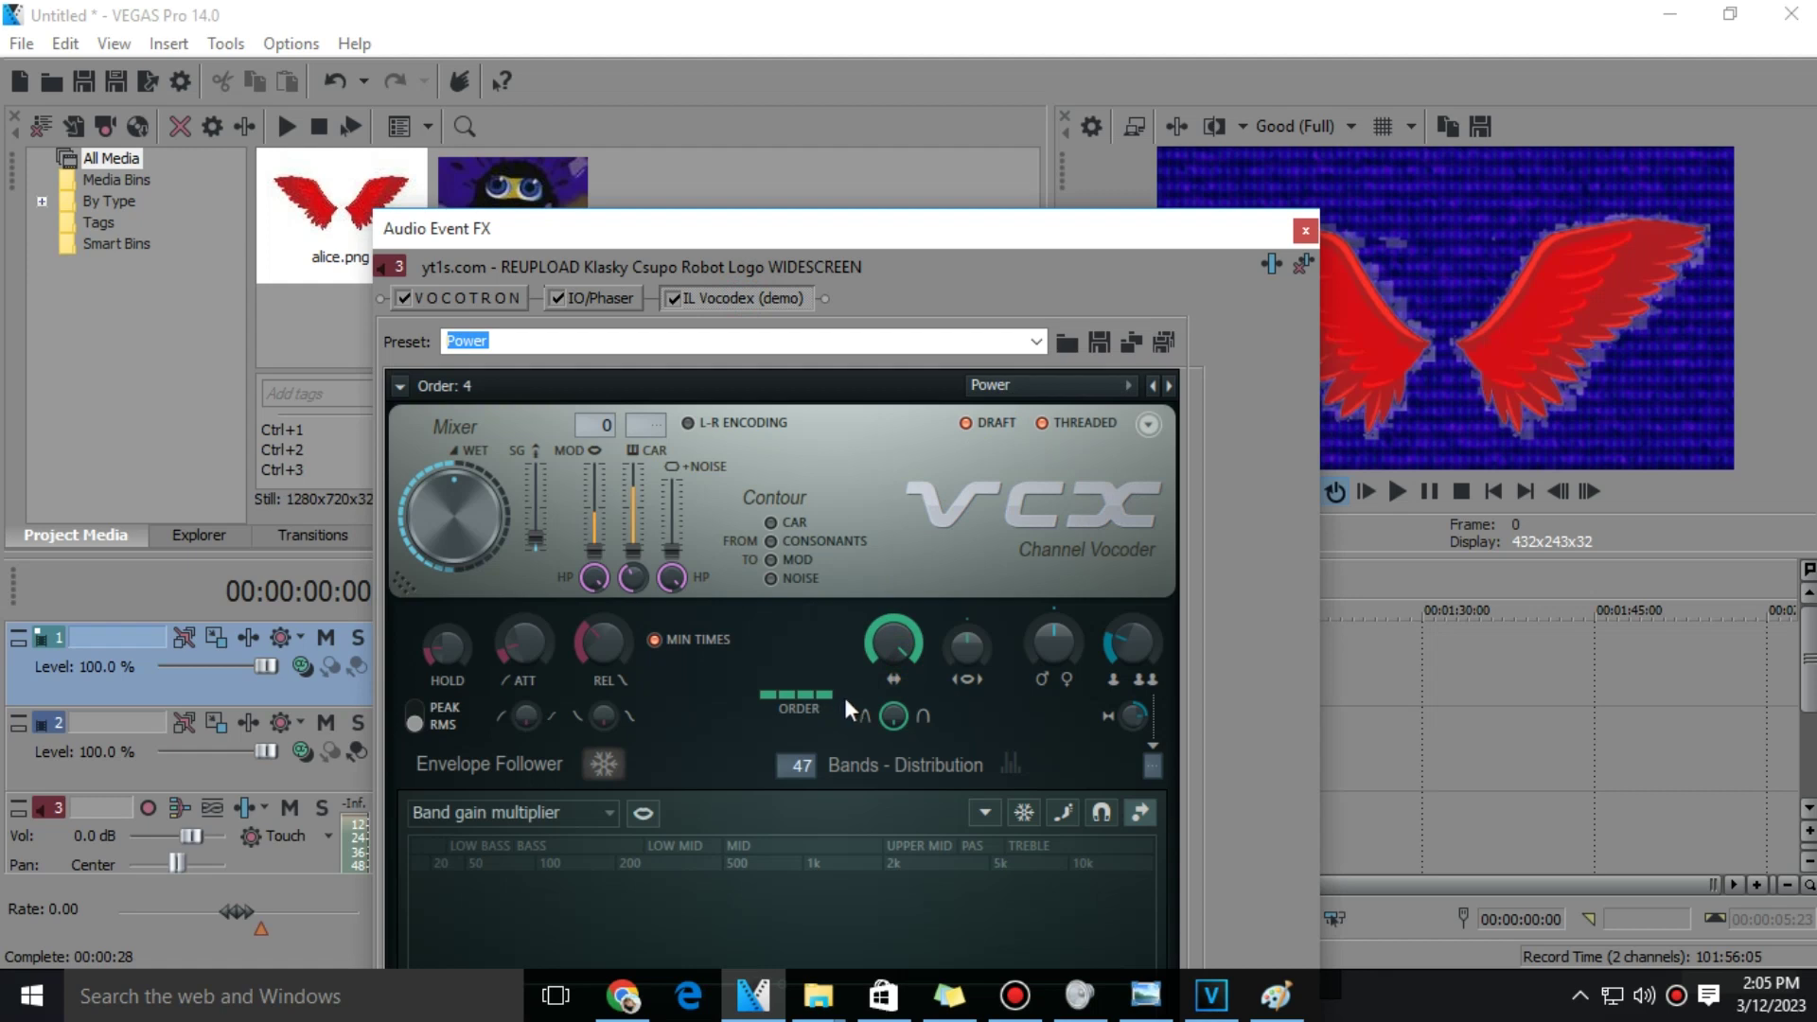
pyautogui.moveTo(980, 230)
pyautogui.mouseDown()
pyautogui.moveTo(969, 57)
pyautogui.moveTo(1002, 25)
pyautogui.moveTo(1048, 131)
pyautogui.mouseUp()
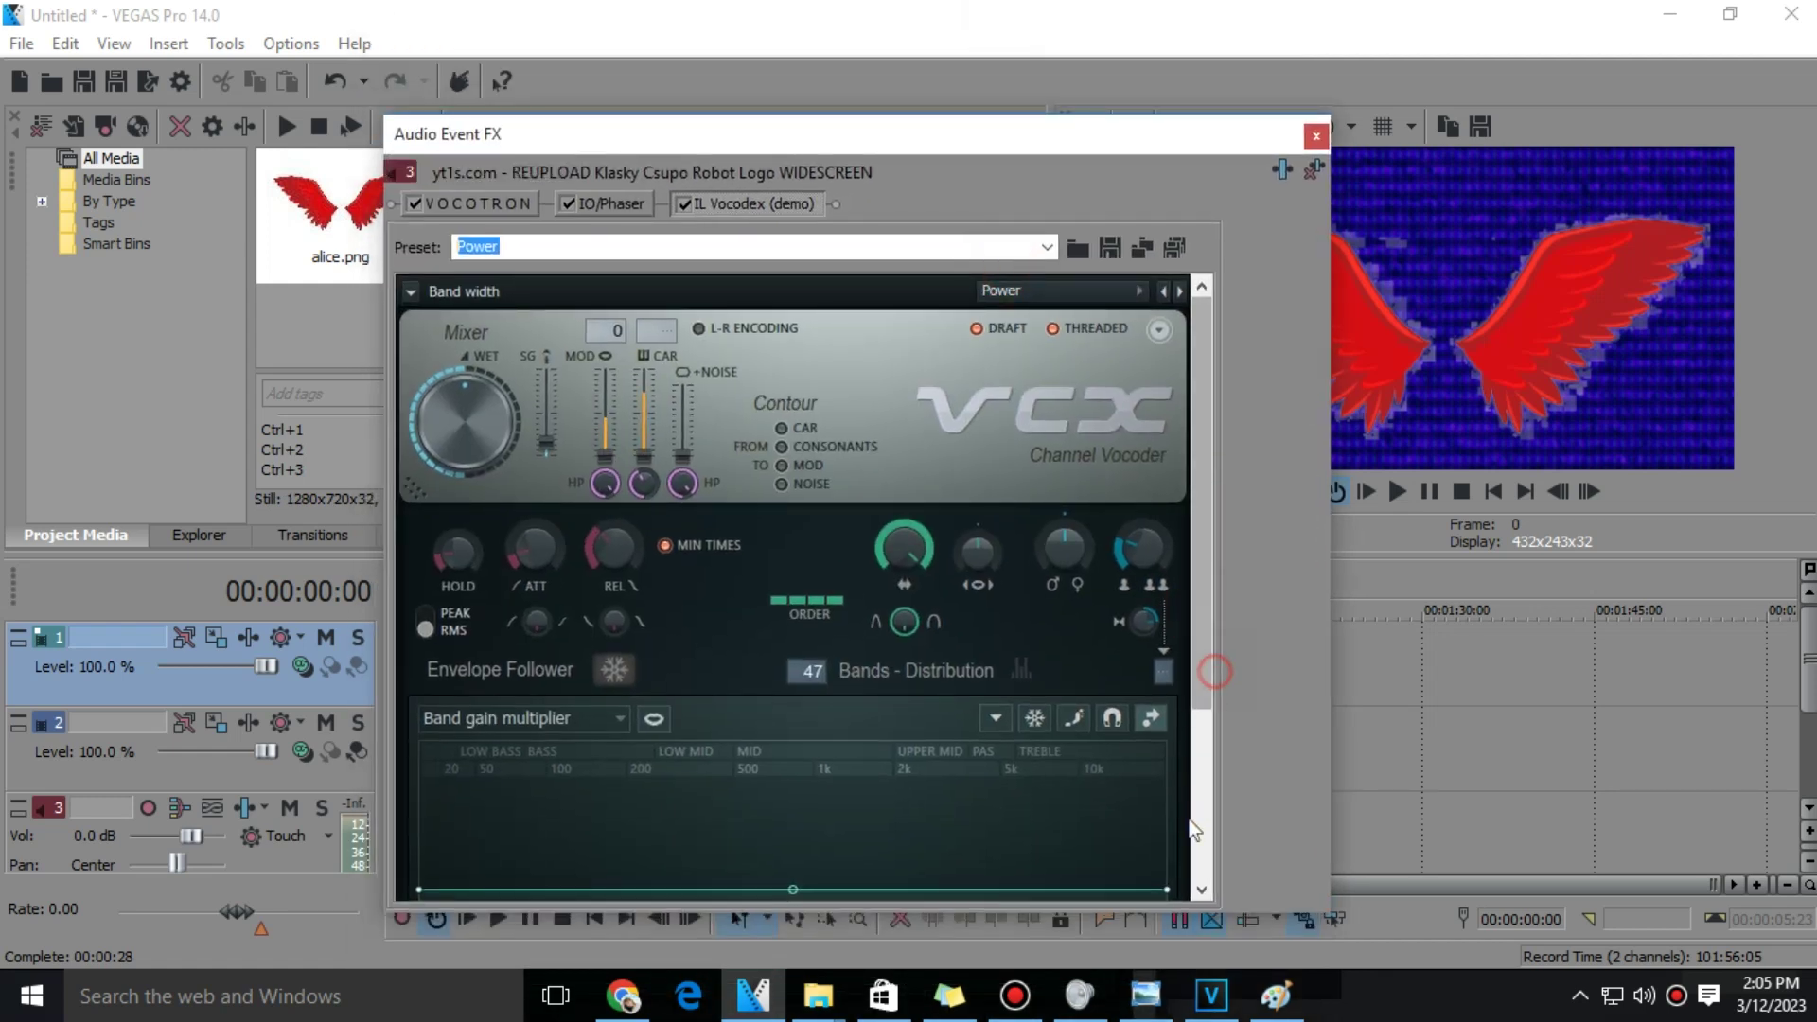
pyautogui.moveTo(1203, 682); pyautogui.dragTo(1184, 901)
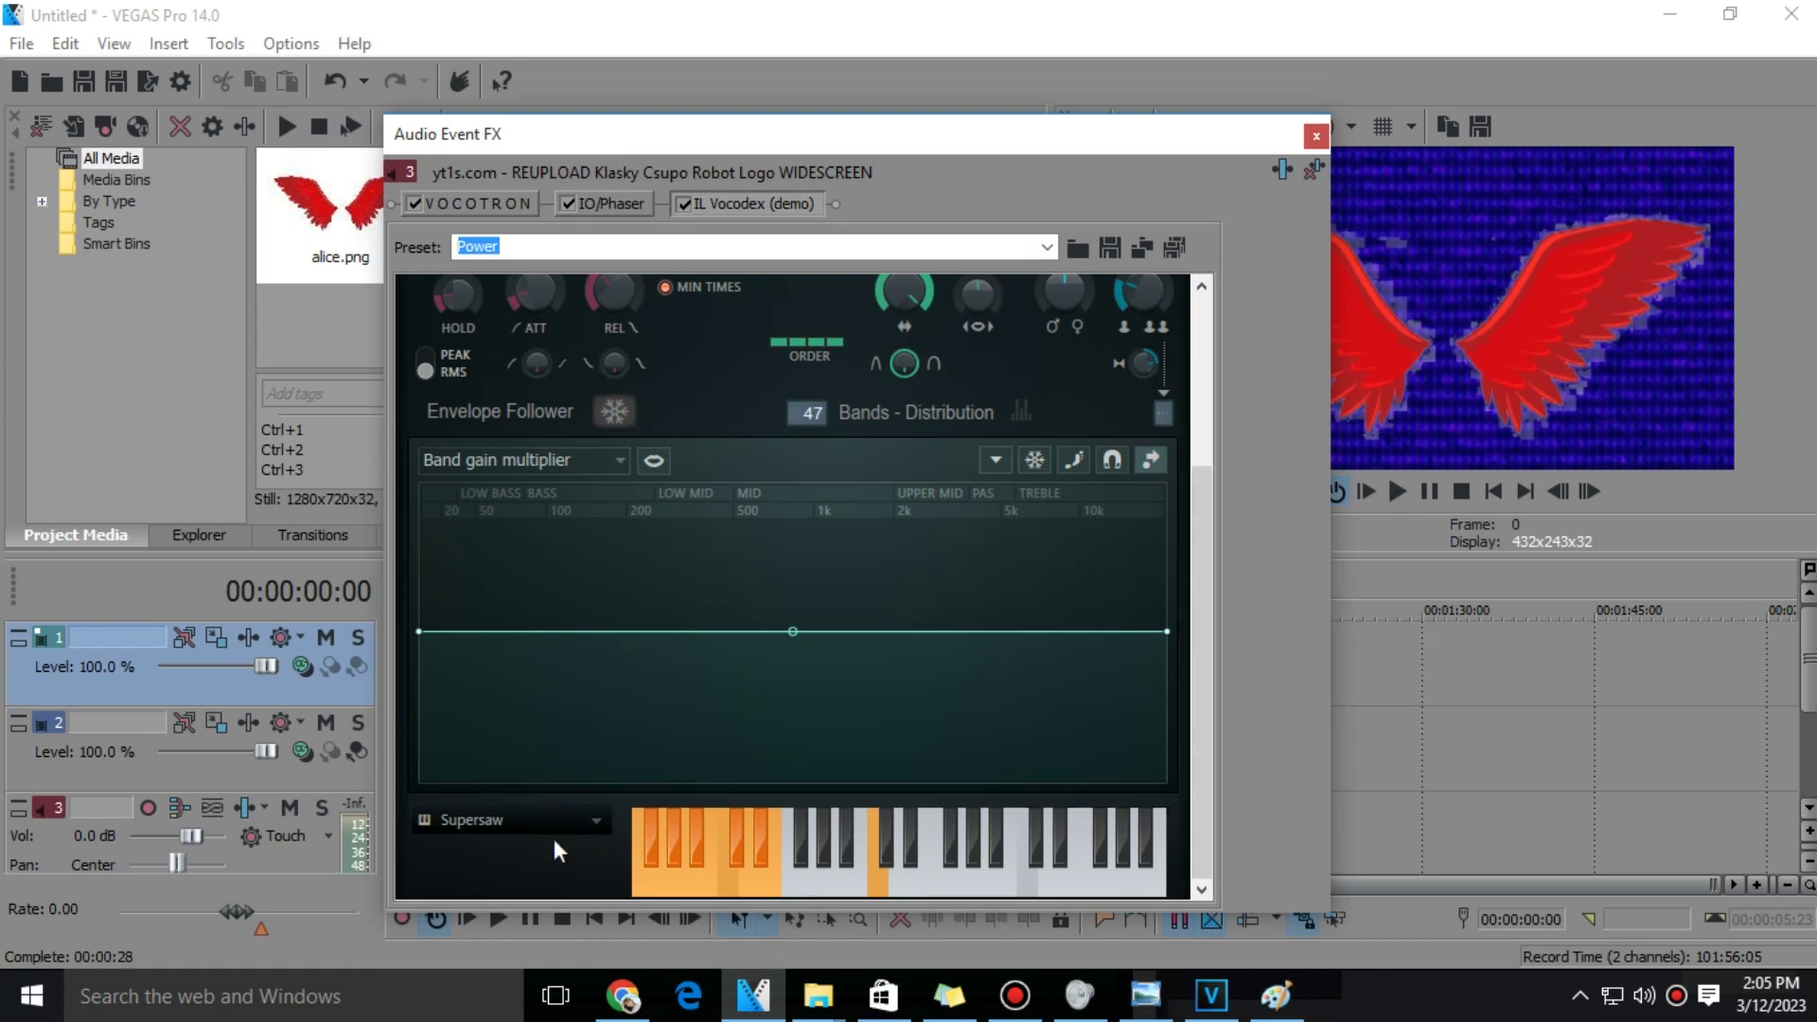